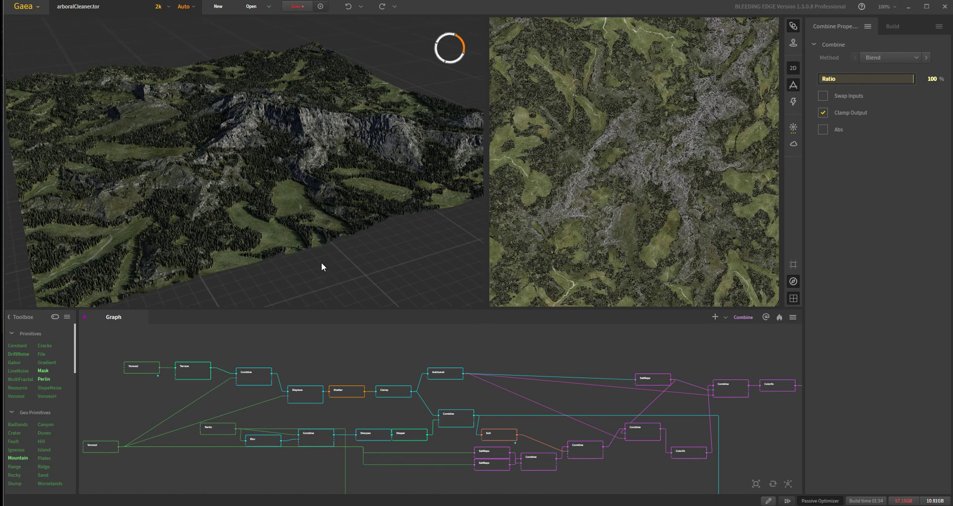
Orbit closer to the forested, rock-ridged mountain terrain from the Combine and Colorize graph.
{"action": "left_click_drag", "start_coordinate": [321, 262], "coordinate": [347, 278]}
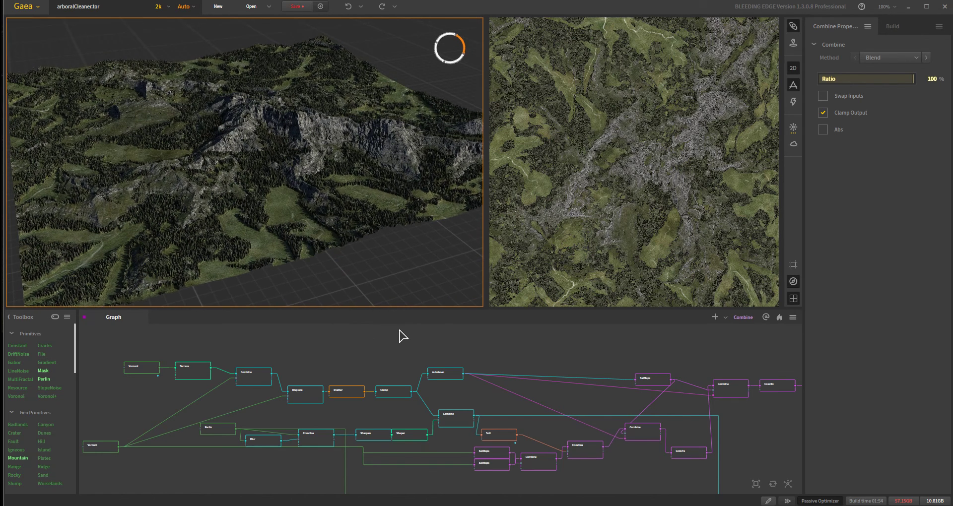
Preview the AutoLevel, Combine and green ColorFx outputs with the 2D view hidden.
{"action": "left_click", "coordinate": [444, 378]}
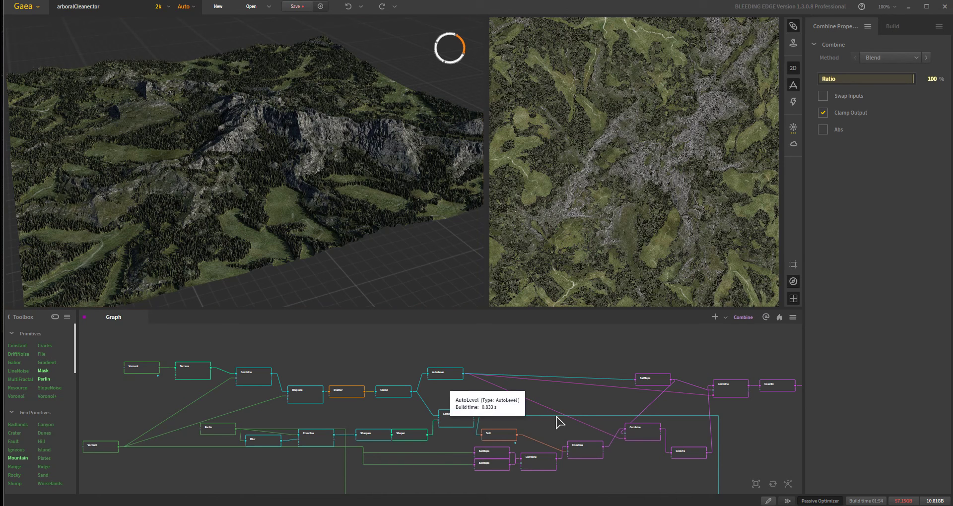
{"action": "left_click", "coordinate": [467, 421]}
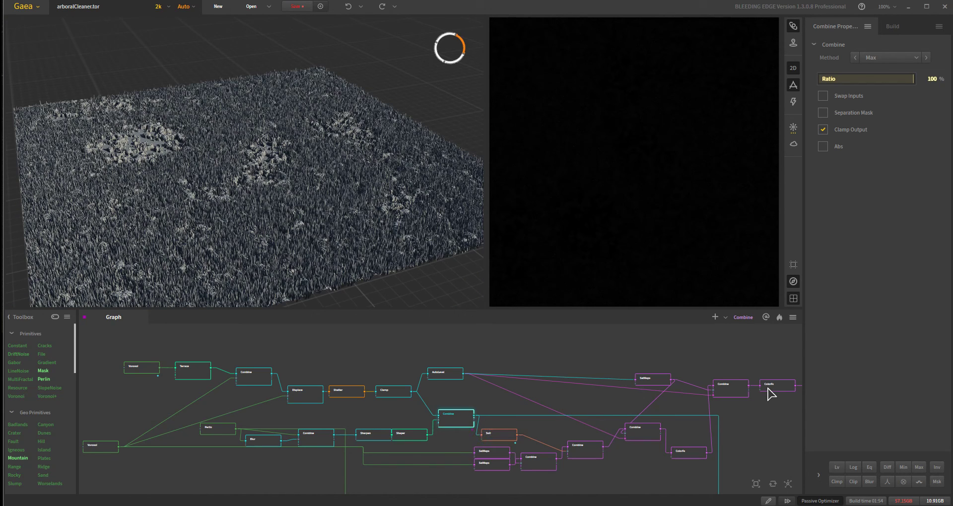
{"action": "left_click", "coordinate": [772, 389]}
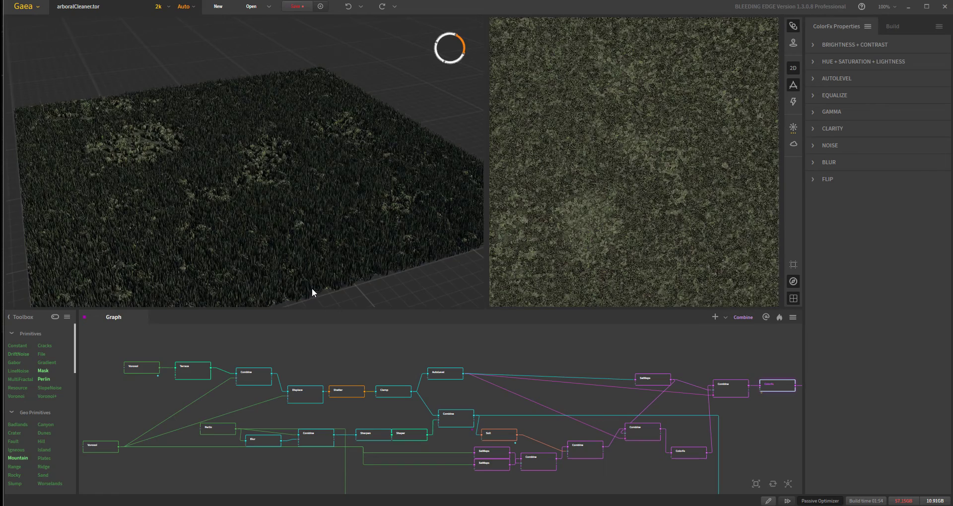
{"action": "left_click", "coordinate": [793, 69]}
Orbit the full-width forest tile, then preview the first Voronoi's spike field (Scale 54%, Jitter 15%).
{"action": "left_click_drag", "start_coordinate": [477, 207], "coordinate": [419, 232]}
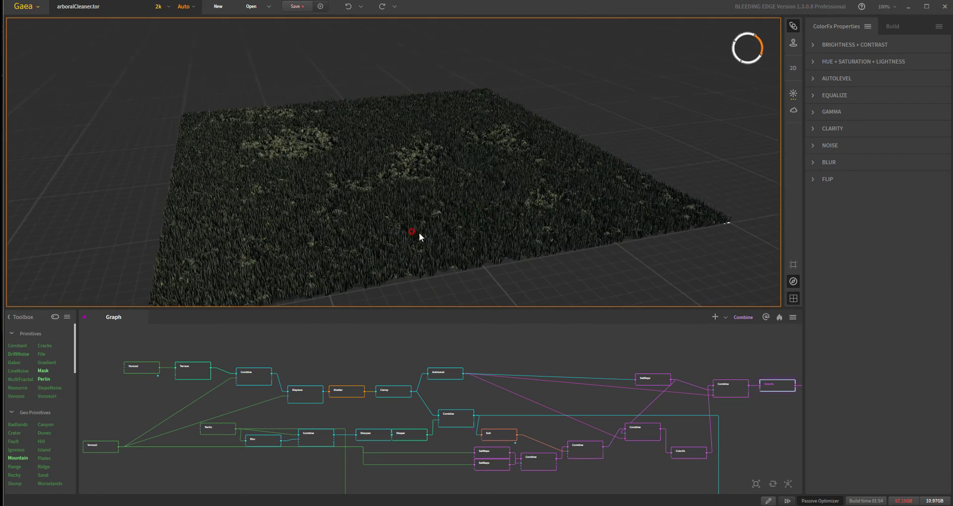
{"action": "scroll", "coordinate": [411, 229], "scroll_direction": "up", "scroll_amount": 10}
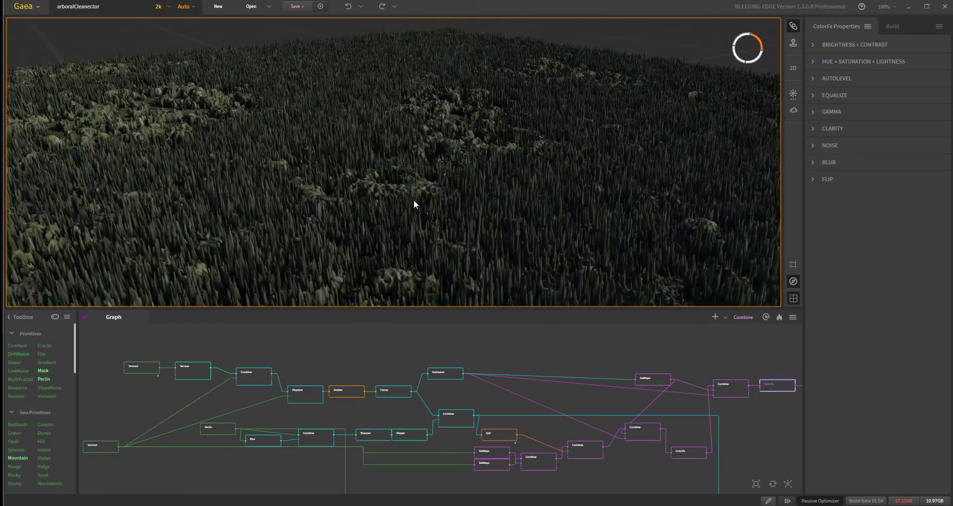
{"action": "left_click_drag", "start_coordinate": [413, 200], "coordinate": [394, 165]}
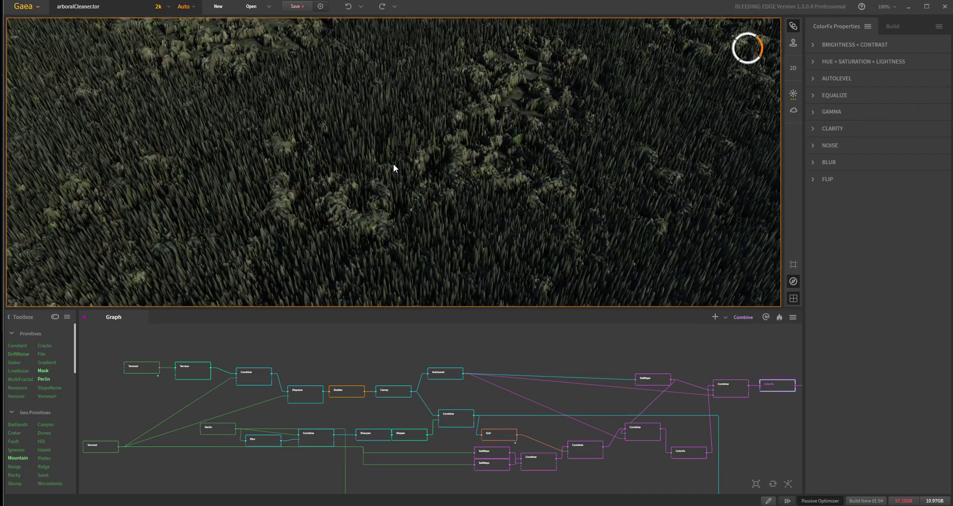
{"action": "scroll", "coordinate": [407, 203], "scroll_direction": "down", "scroll_amount": 10}
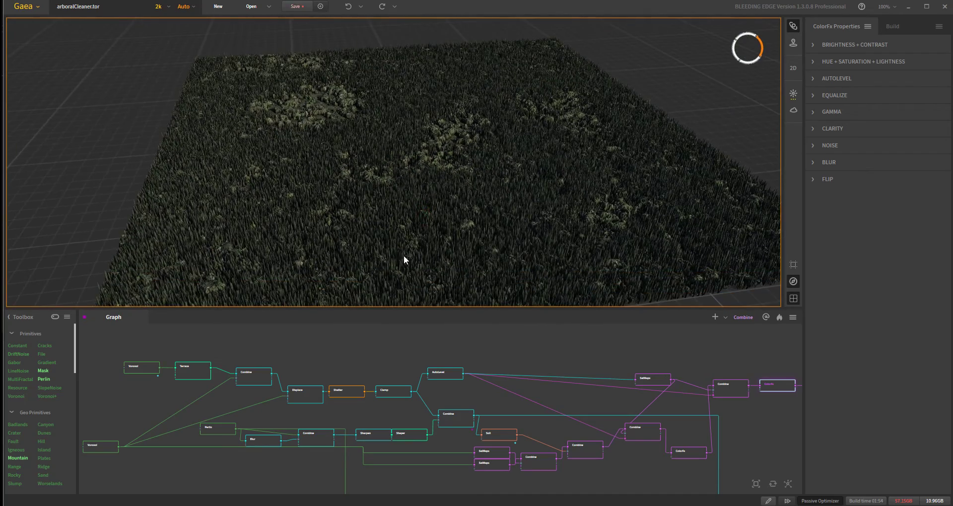
{"action": "left_click", "coordinate": [144, 370]}
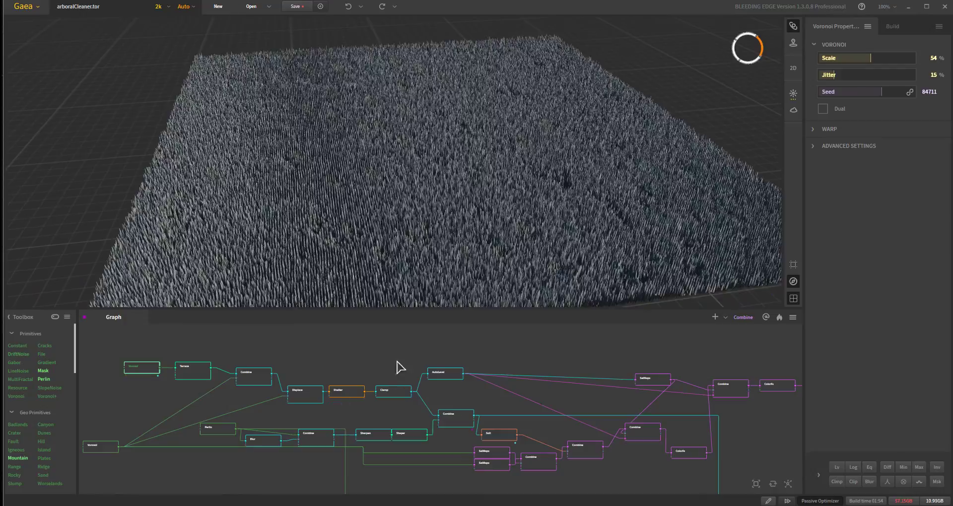
Inspect the Voronoi output, then the Terrace output's spike field from a low grazing angle.
{"action": "scroll", "coordinate": [370, 221], "scroll_direction": "up", "scroll_amount": 8}
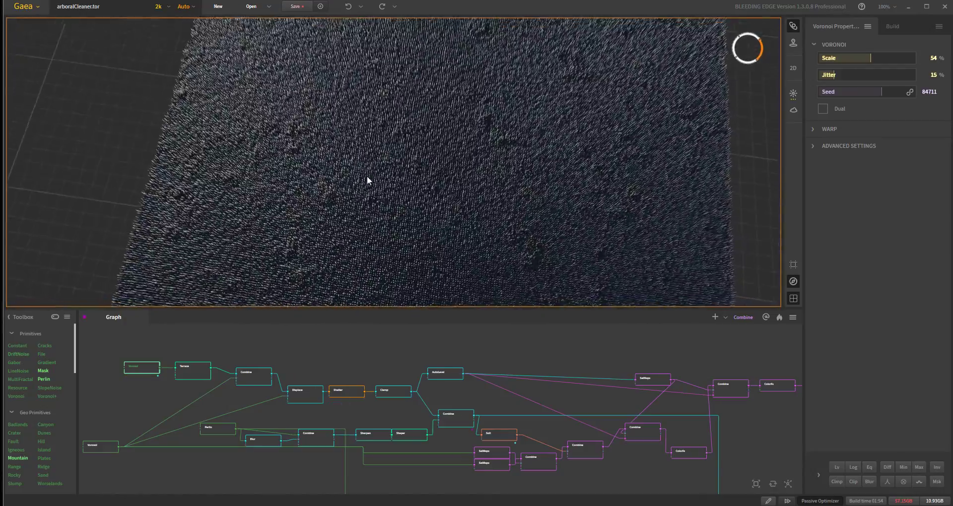
{"action": "scroll", "coordinate": [370, 238], "scroll_direction": "down", "scroll_amount": 5}
{"action": "mouse_move", "coordinate": [370, 251]}
{"action": "left_mouse_down"}
{"action": "mouse_move", "coordinate": [398, 234]}
{"action": "mouse_move", "coordinate": [373, 248]}
{"action": "left_mouse_up"}
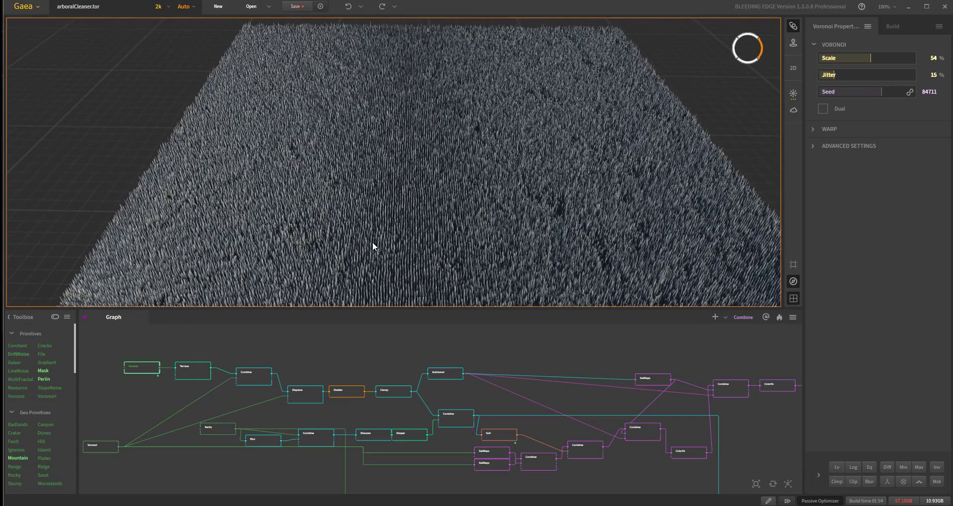
{"action": "left_click", "coordinate": [198, 377]}
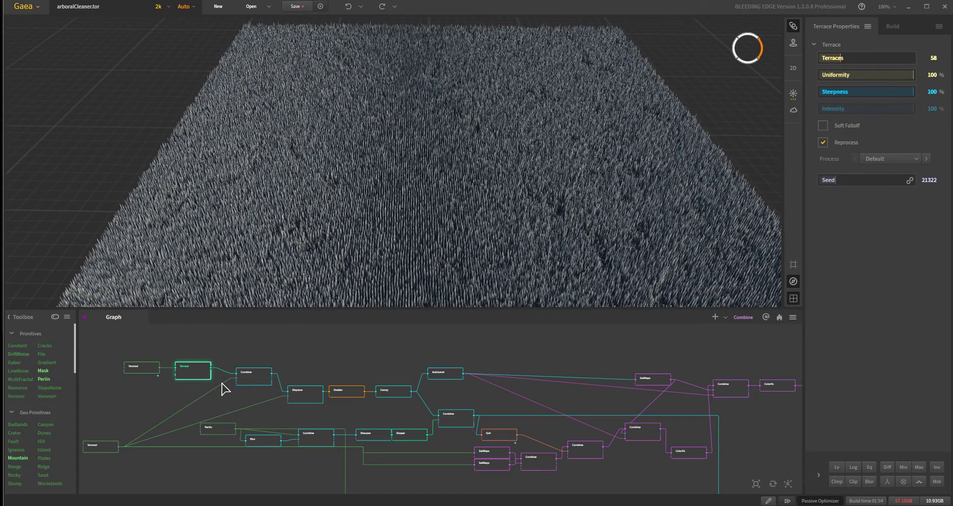
{"action": "left_click_drag", "start_coordinate": [378, 181], "coordinate": [364, 230]}
{"action": "scroll", "coordinate": [364, 230], "scroll_direction": "up", "scroll_amount": 5}
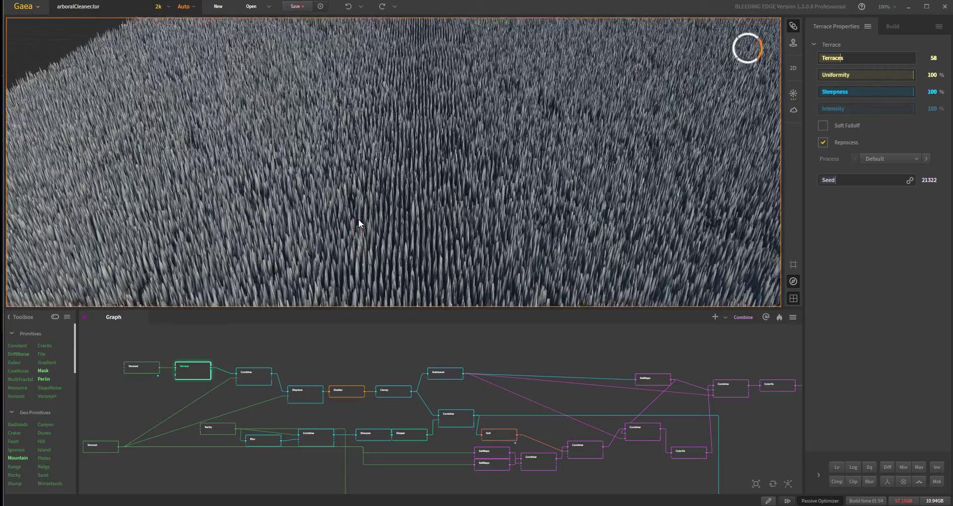
{"action": "scroll", "coordinate": [358, 228], "scroll_direction": "up", "scroll_amount": 5}
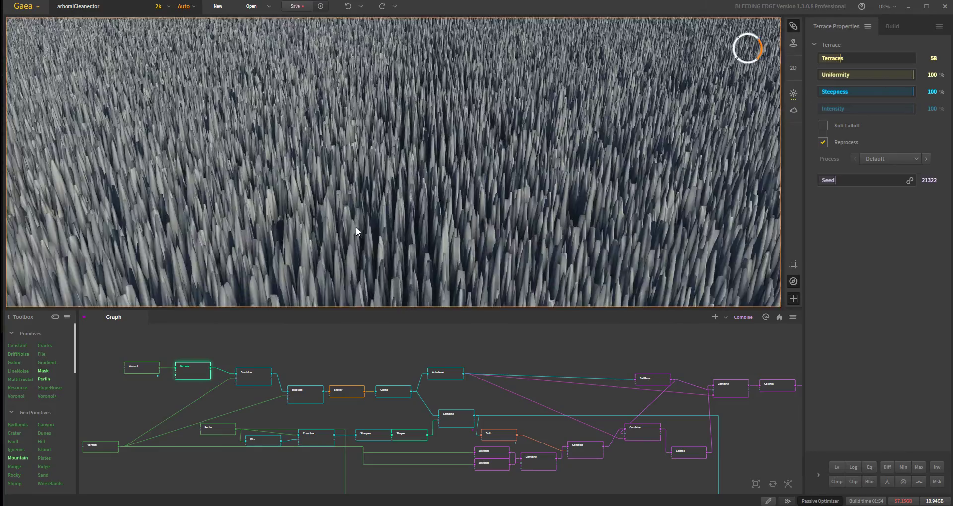
{"action": "scroll", "coordinate": [357, 217], "scroll_direction": "down", "scroll_amount": 5}
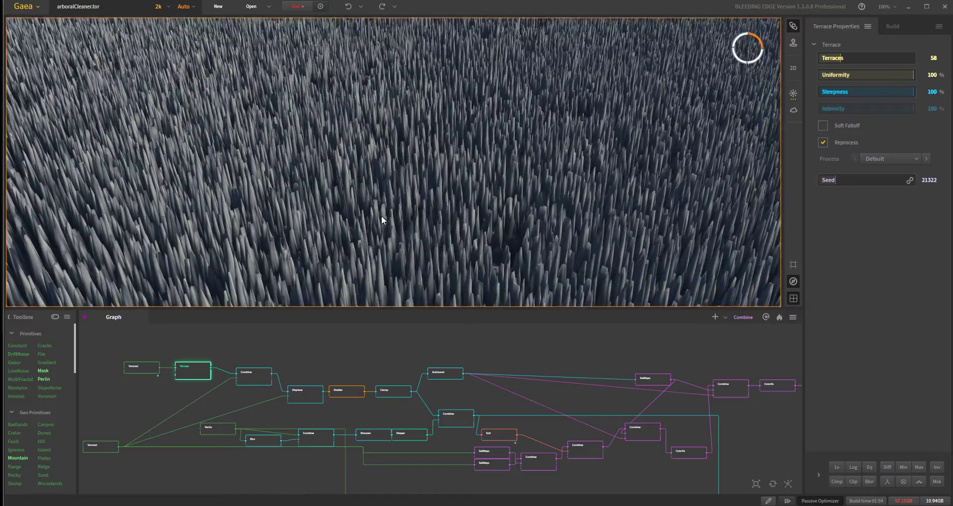
{"action": "left_click_drag", "start_coordinate": [381, 216], "coordinate": [371, 234]}
{"action": "scroll", "coordinate": [379, 227], "scroll_direction": "down", "scroll_amount": 3}
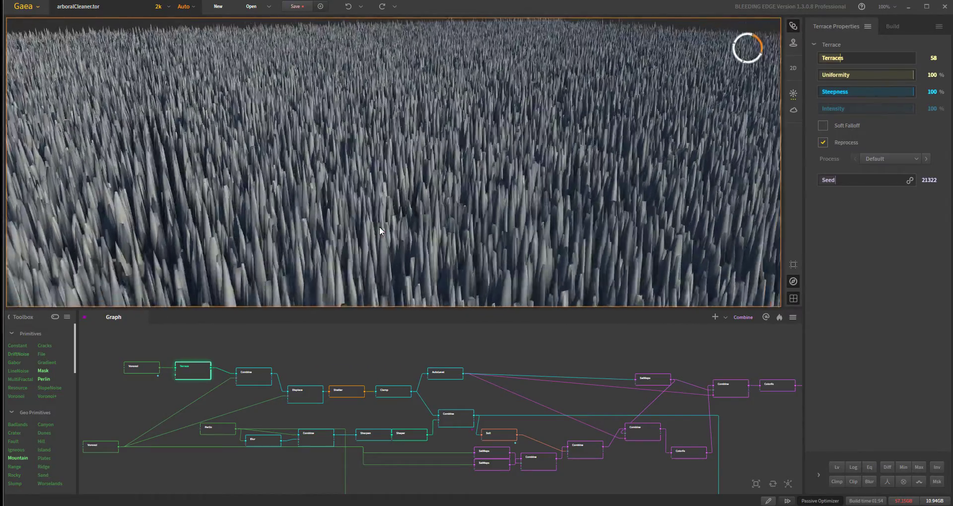
{"action": "scroll", "coordinate": [376, 226], "scroll_direction": "down", "scroll_amount": 2}
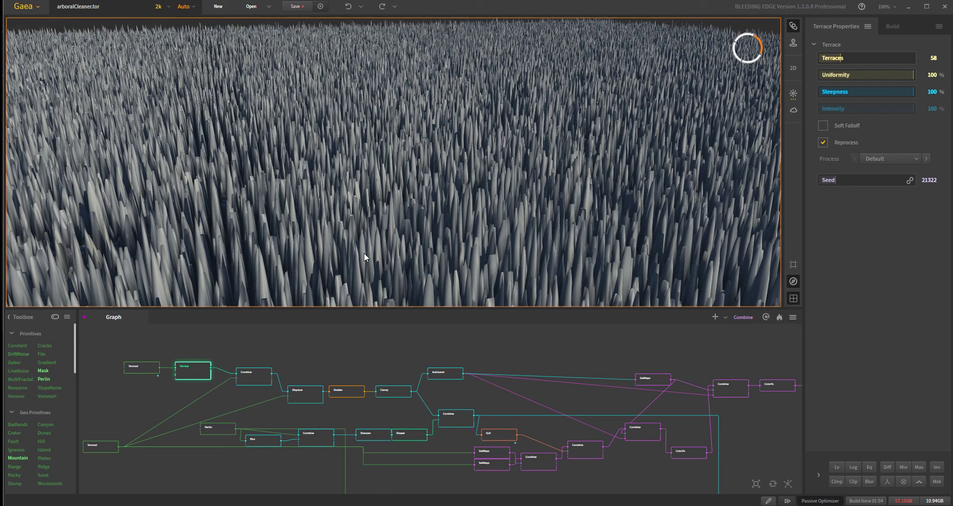
{"action": "scroll", "coordinate": [329, 226], "scroll_direction": "down", "scroll_amount": 3}
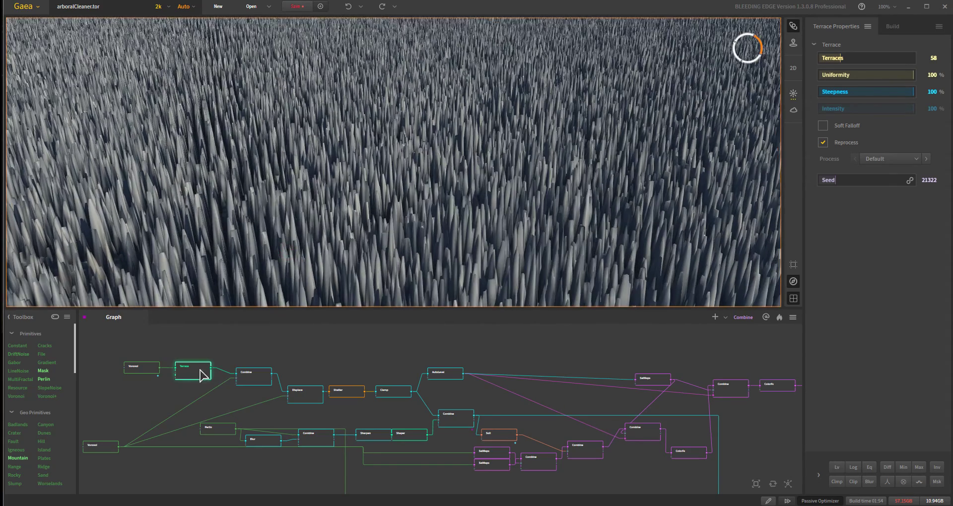
Compare Voronoi and Terrace again, then show Combine and Displace settings (Strength 10%, Scale 40%).
{"action": "left_click", "coordinate": [143, 371]}
{"action": "left_click", "coordinate": [196, 375]}
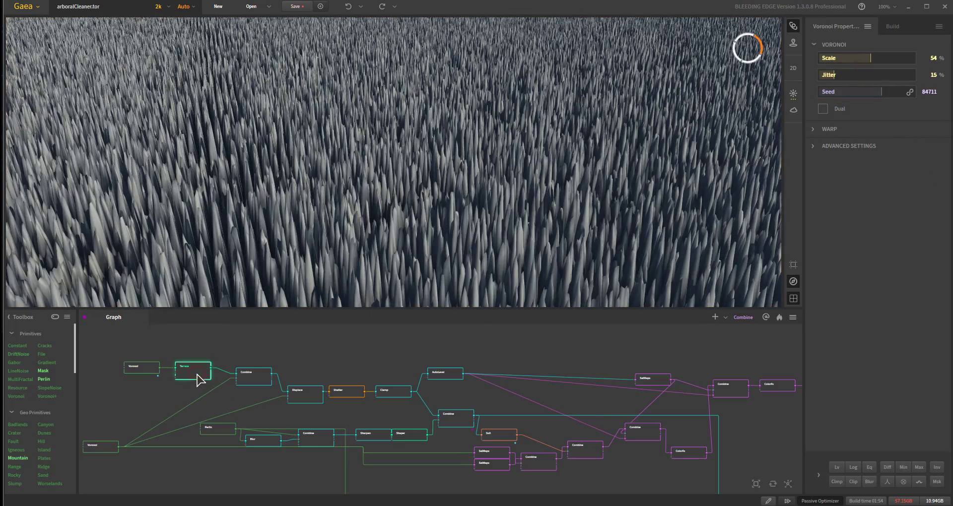
{"action": "left_click_drag", "start_coordinate": [236, 248], "coordinate": [264, 241]}
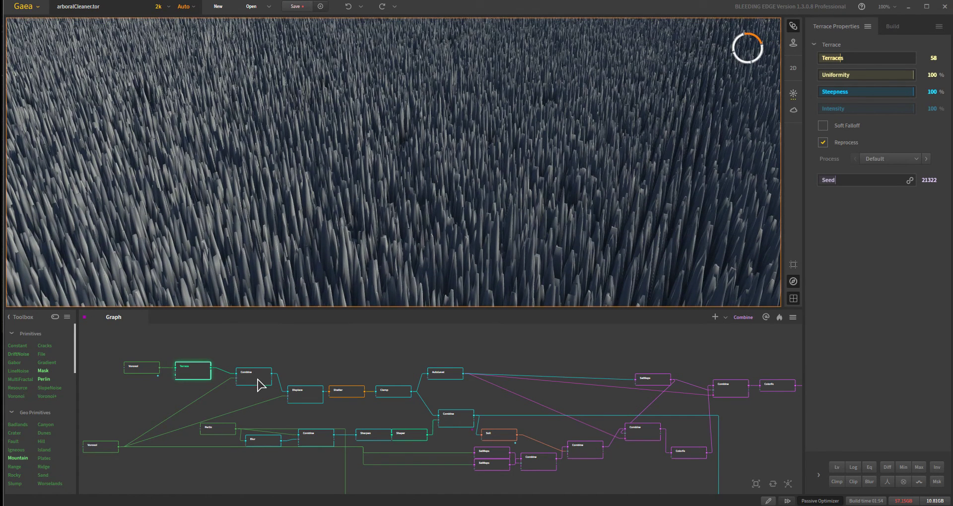
{"action": "left_click", "coordinate": [258, 386]}
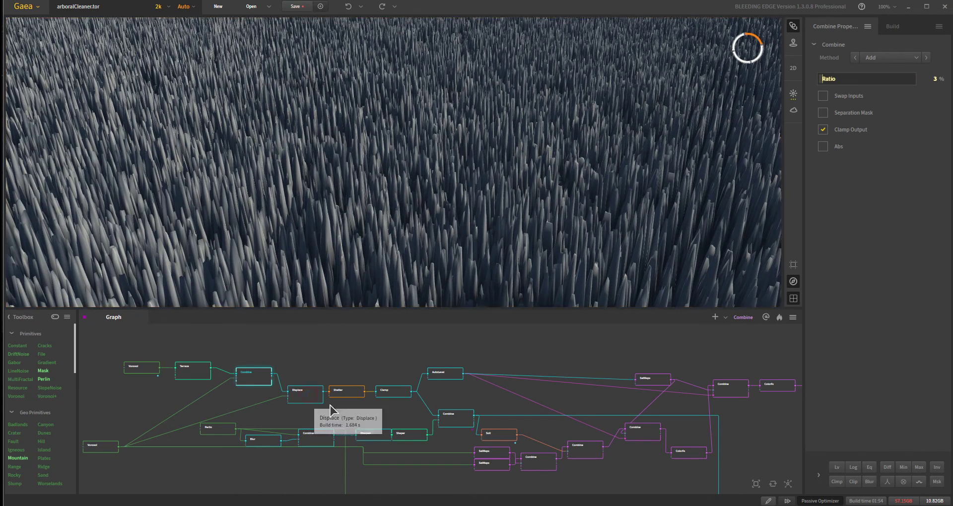
{"action": "left_click", "coordinate": [330, 404]}
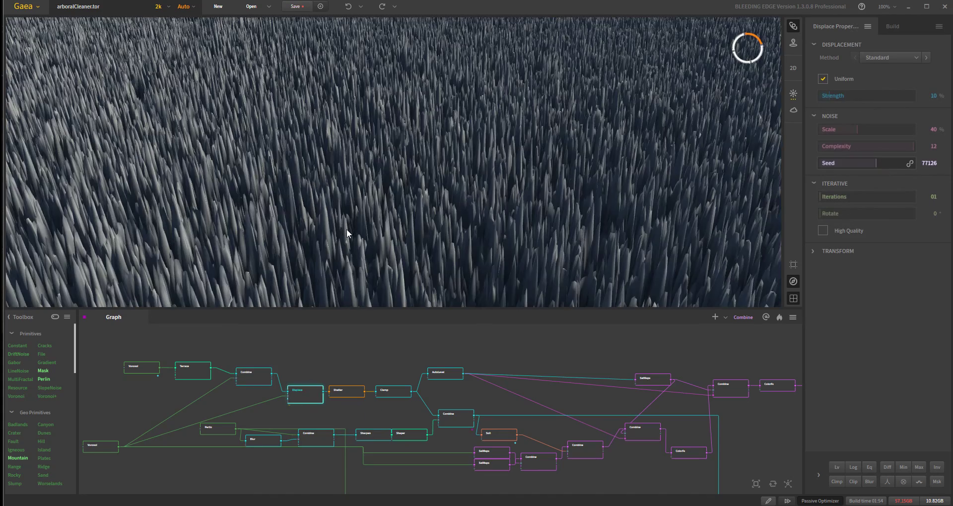
View the Shatter spikes from steep and grazing angles, and move the Shatter node up.
{"action": "left_click_drag", "start_coordinate": [346, 228], "coordinate": [373, 255]}
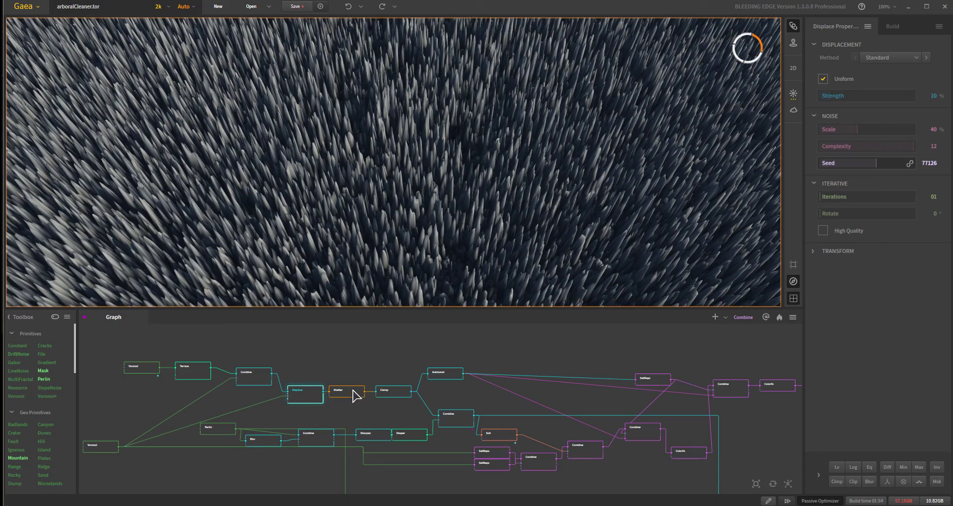
{"action": "left_click_drag", "start_coordinate": [357, 161], "coordinate": [361, 204]}
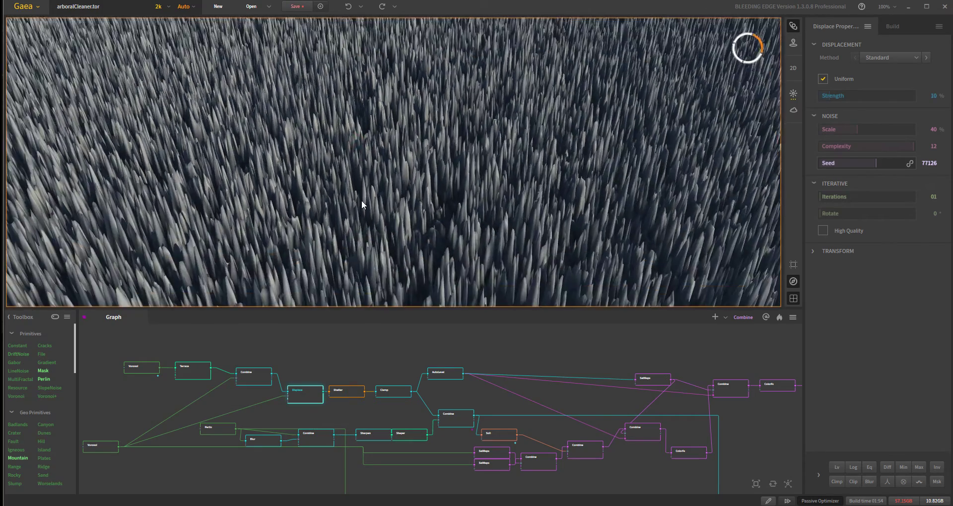
{"action": "scroll", "coordinate": [367, 199], "scroll_direction": "down", "scroll_amount": 5}
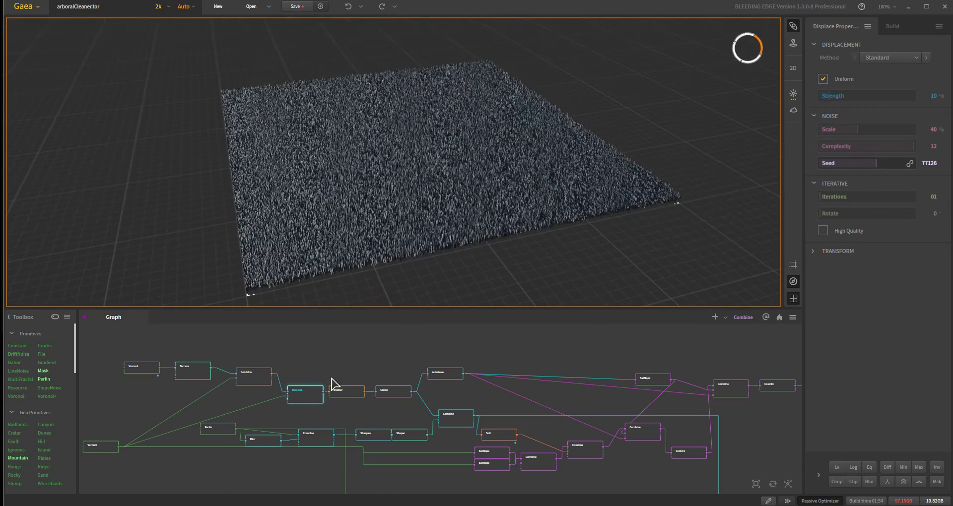
{"action": "left_click", "coordinate": [350, 393]}
{"action": "mouse_move", "coordinate": [357, 391]}
{"action": "left_mouse_down"}
{"action": "mouse_move", "coordinate": [373, 359]}
{"action": "mouse_move", "coordinate": [358, 390]}
{"action": "left_mouse_up"}
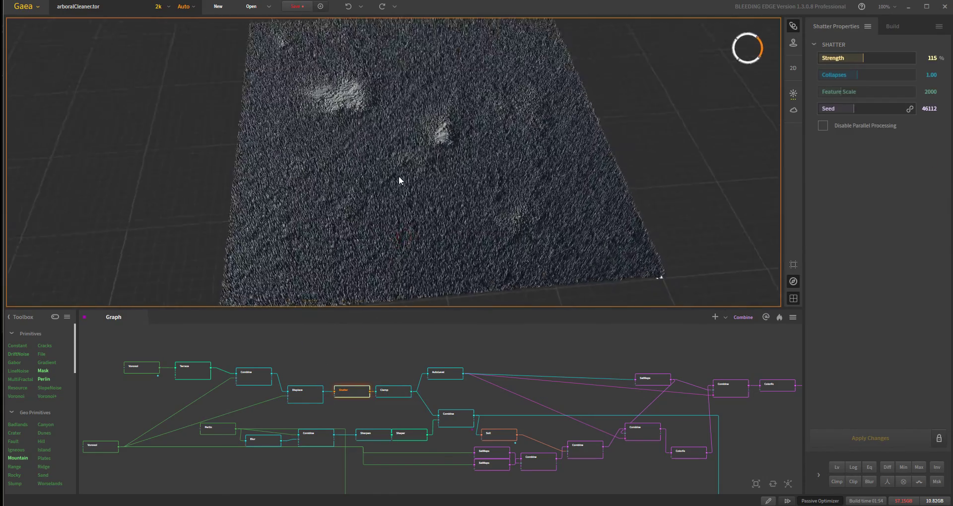
Tilt to top-down and oblique terrain views, then preview Clamp (Min 2%, Max 100%, Clip).
{"action": "left_click_drag", "start_coordinate": [400, 177], "coordinate": [335, 106]}
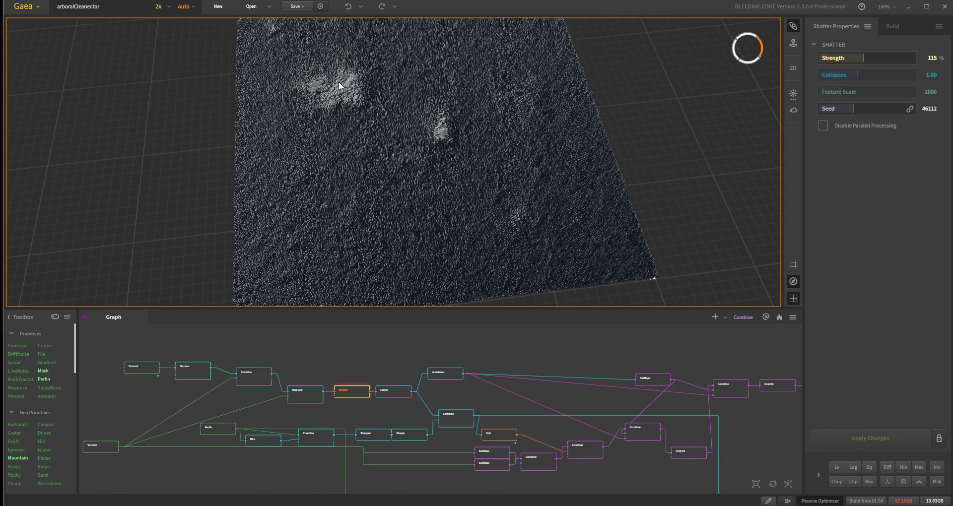
{"action": "left_click_drag", "start_coordinate": [390, 152], "coordinate": [393, 194]}
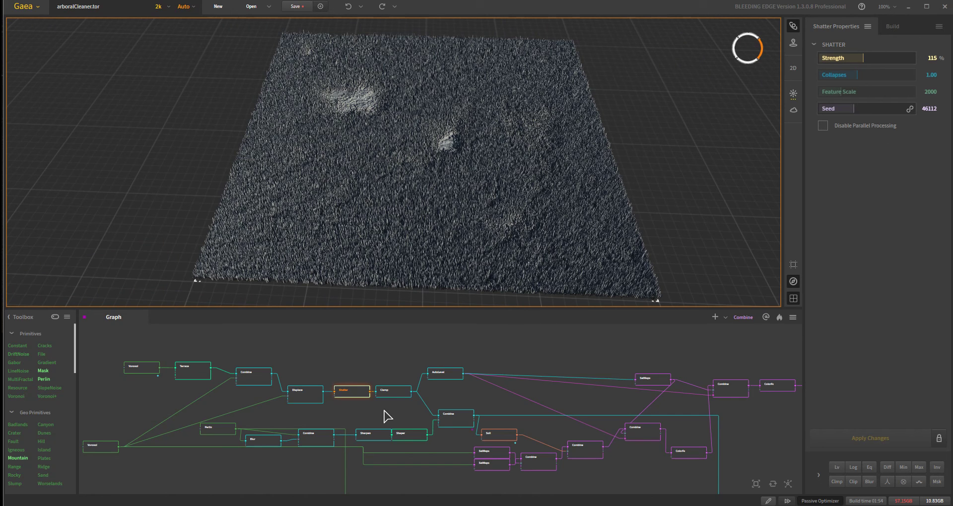
{"action": "left_click", "coordinate": [395, 393]}
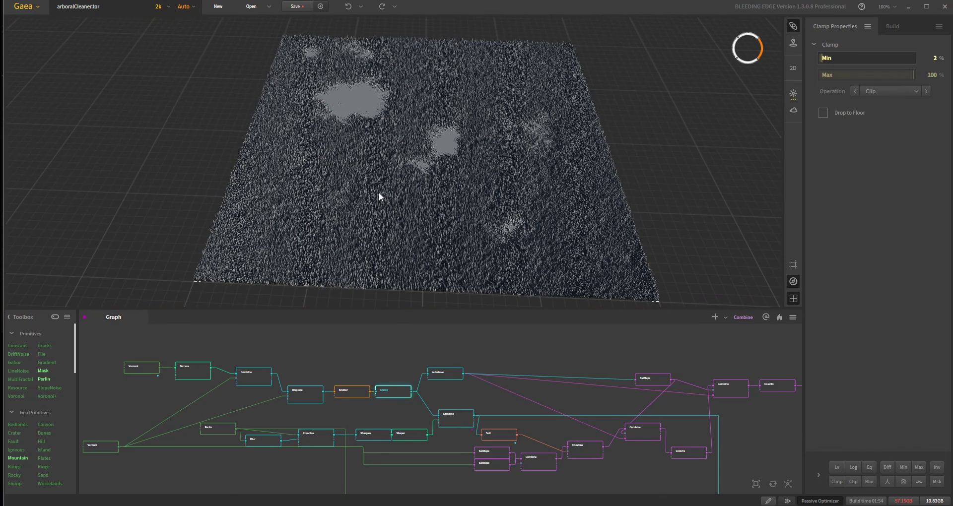
Zoom and orbit around the clamped plateaus, then preview the Perlin mountain (Scale 50%, Octaves 10).
{"action": "scroll", "coordinate": [379, 197], "scroll_direction": "up", "scroll_amount": 4}
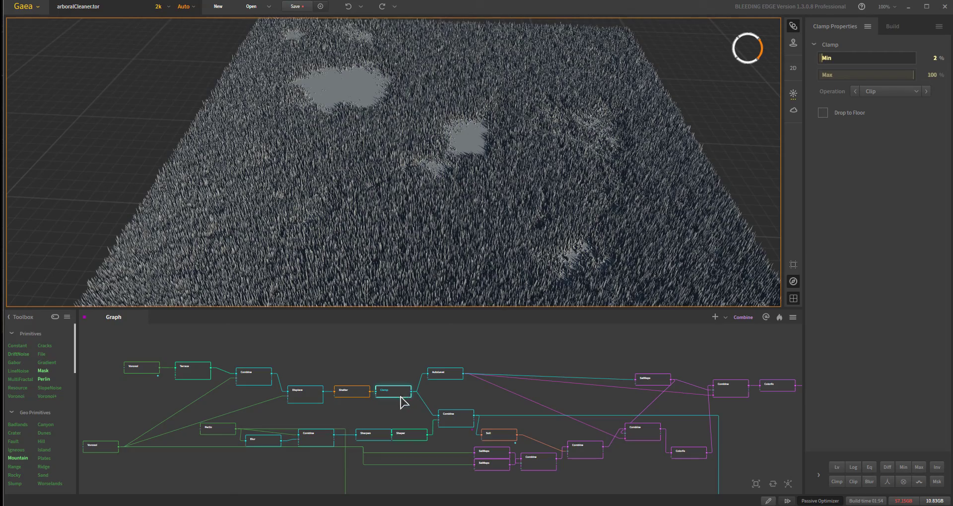
{"action": "left_click_drag", "start_coordinate": [332, 167], "coordinate": [332, 180]}
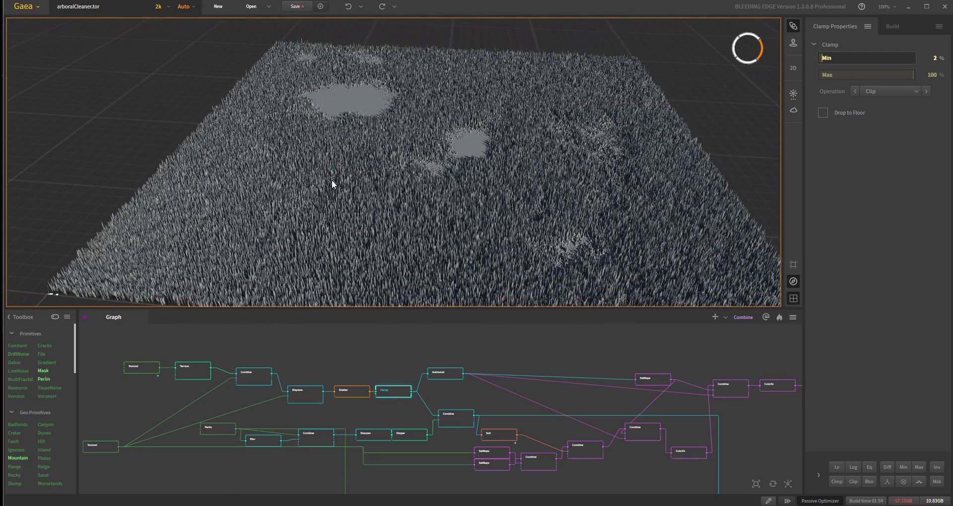
{"action": "mouse_move", "coordinate": [367, 206]}
{"action": "left_mouse_down"}
{"action": "mouse_move", "coordinate": [385, 159]}
{"action": "mouse_move", "coordinate": [420, 256]}
{"action": "left_mouse_up"}
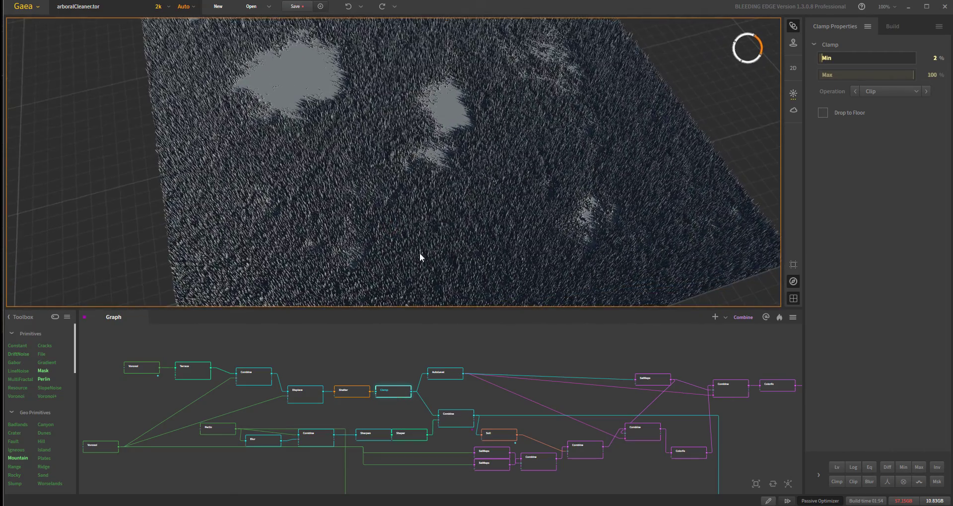
{"action": "left_click_drag", "start_coordinate": [479, 248], "coordinate": [472, 278]}
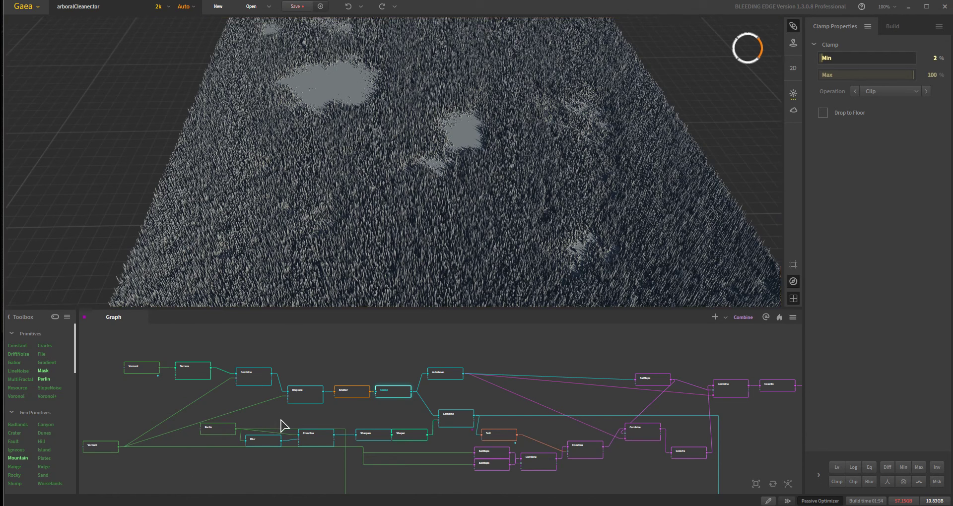
{"action": "left_click", "coordinate": [217, 428]}
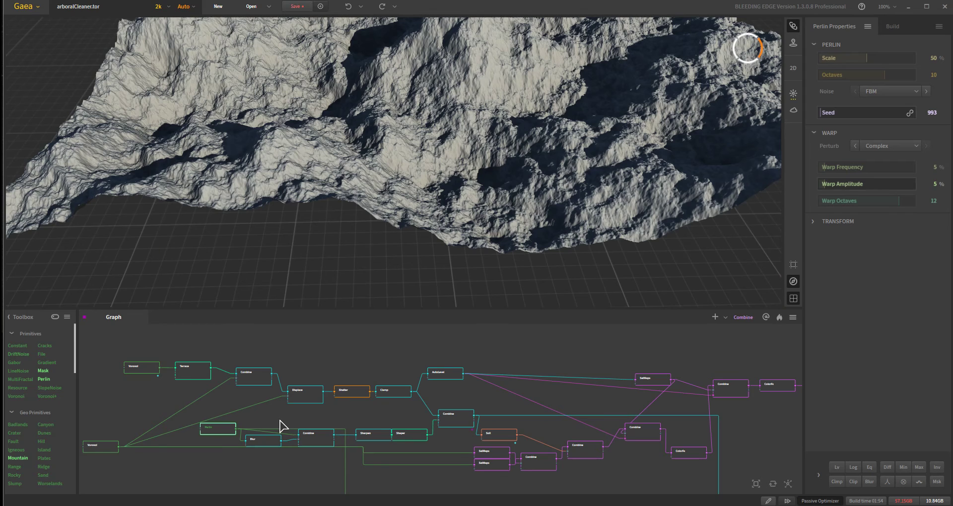
Preview Blur, the Subtract Combine and Sharpen (Amount 10%), orbiting to inspect the craggy ridges.
{"action": "left_click", "coordinate": [263, 442]}
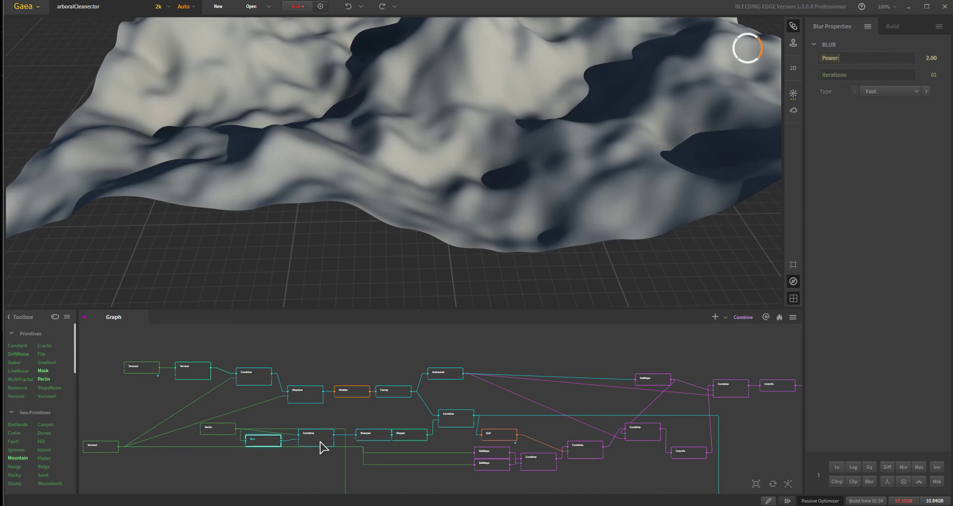
{"action": "left_click", "coordinate": [321, 441]}
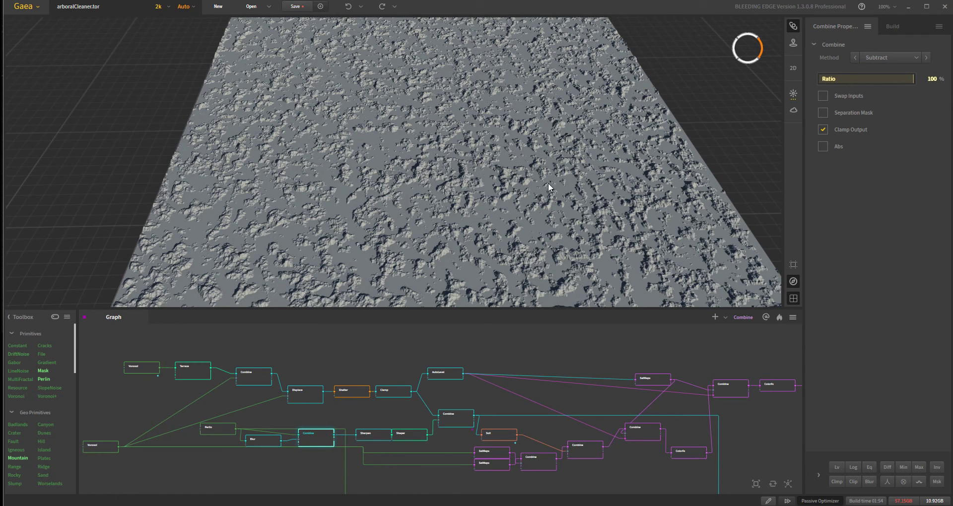
{"action": "left_click_drag", "start_coordinate": [503, 178], "coordinate": [494, 194]}
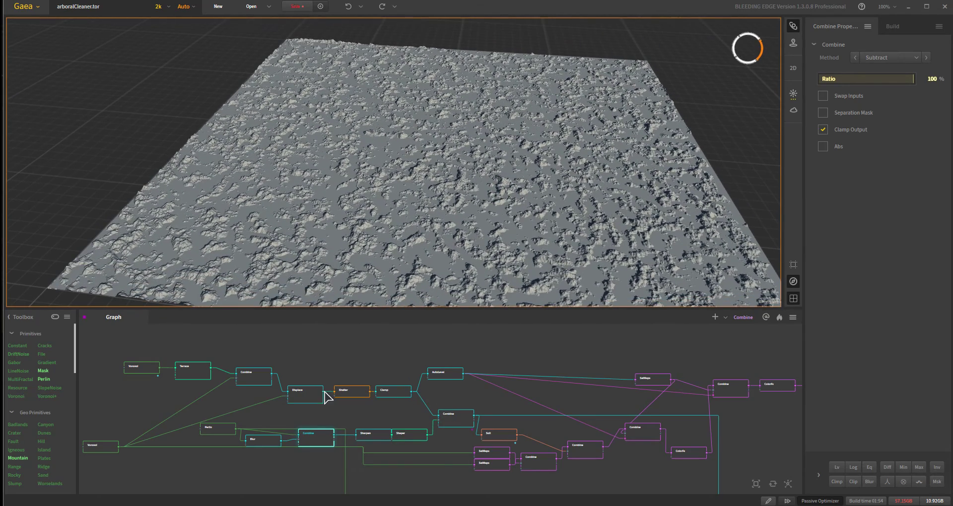
{"action": "left_click_drag", "start_coordinate": [353, 201], "coordinate": [370, 213]}
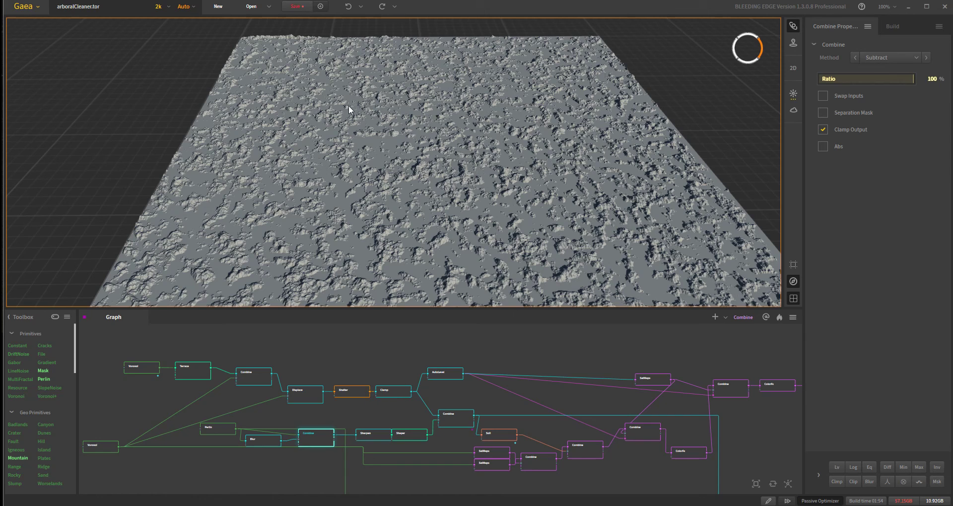
{"action": "left_click", "coordinate": [387, 435]}
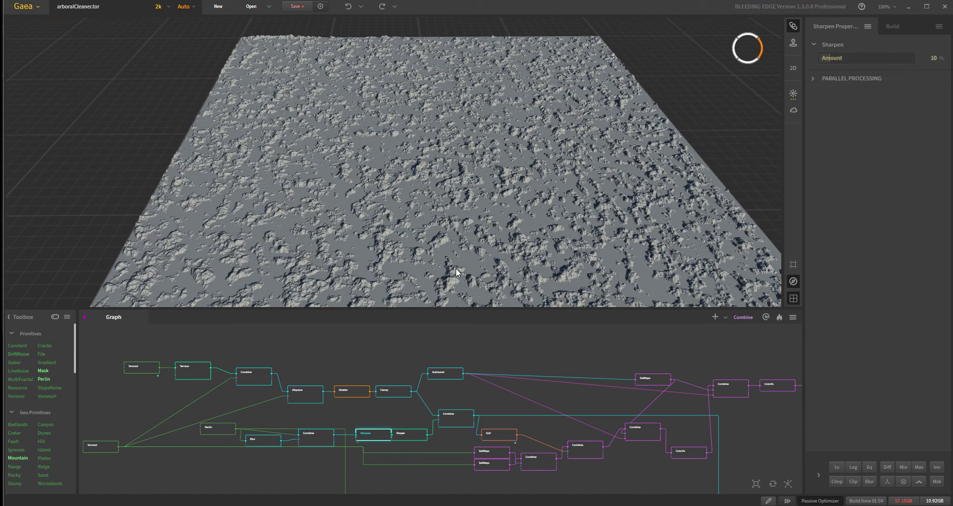
{"action": "scroll", "coordinate": [435, 262], "scroll_direction": "up", "scroll_amount": 8}
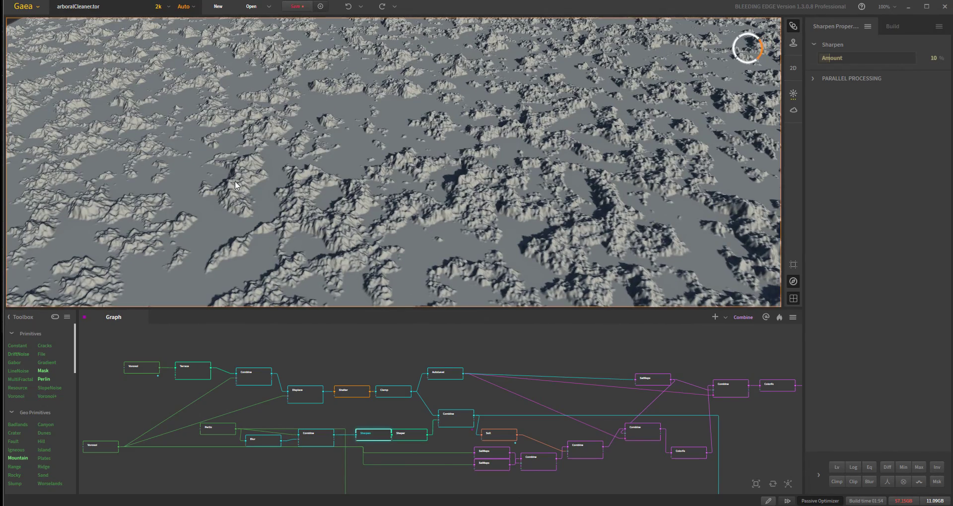
Preview the Shaper output (Shape 59%) and zoom in on its bulky rock clusters.
{"action": "left_click", "coordinate": [410, 436]}
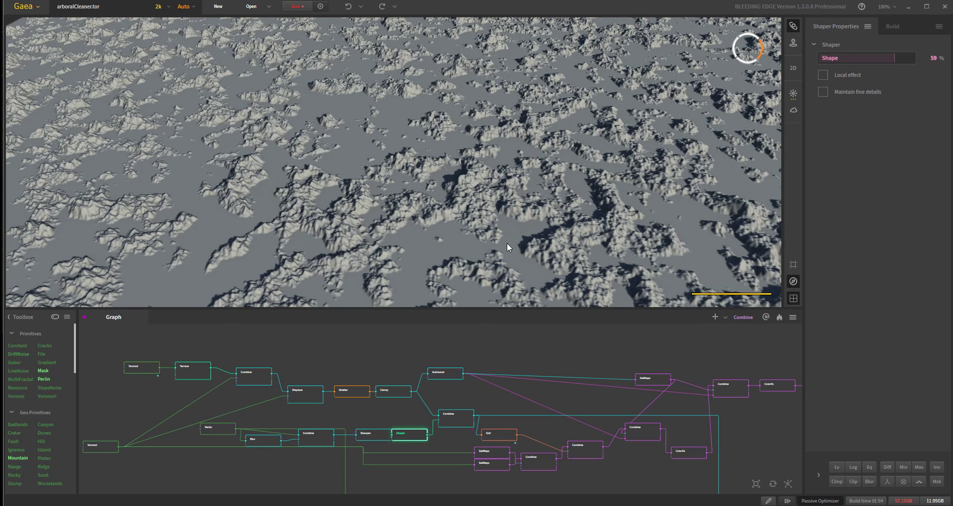
{"action": "scroll", "coordinate": [507, 243], "scroll_direction": "up", "scroll_amount": 5}
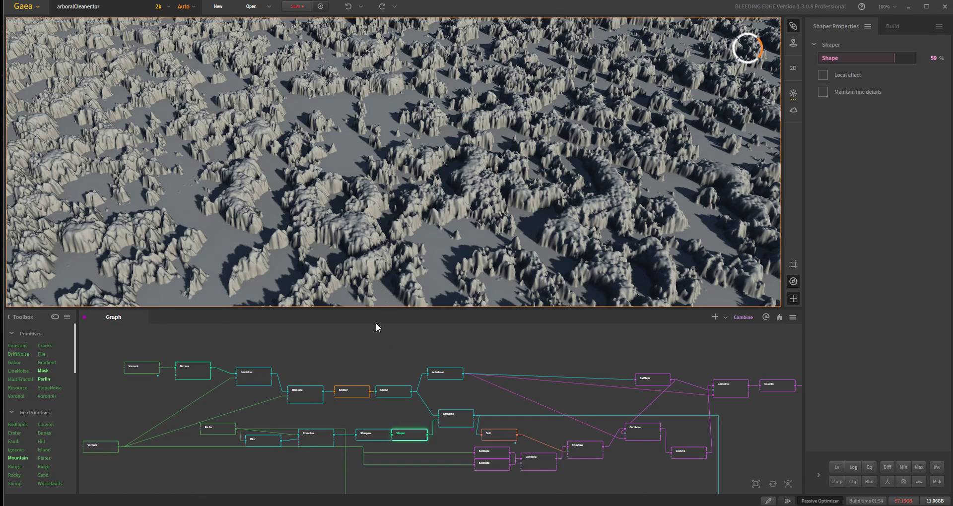
Preview Clamp, then the Max Combine at 100% Ratio, orbiting and zooming out over the tile.
{"action": "left_click", "coordinate": [395, 398]}
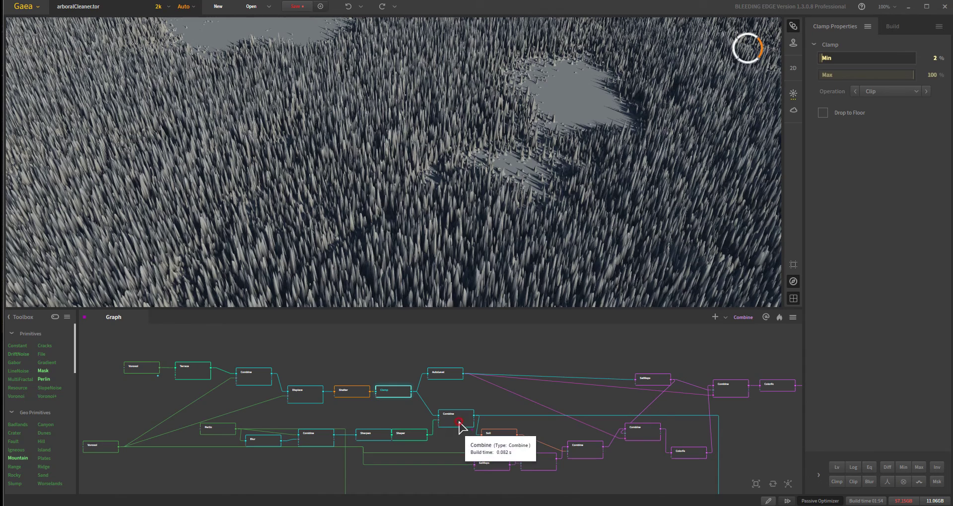
{"action": "left_click", "coordinate": [459, 422]}
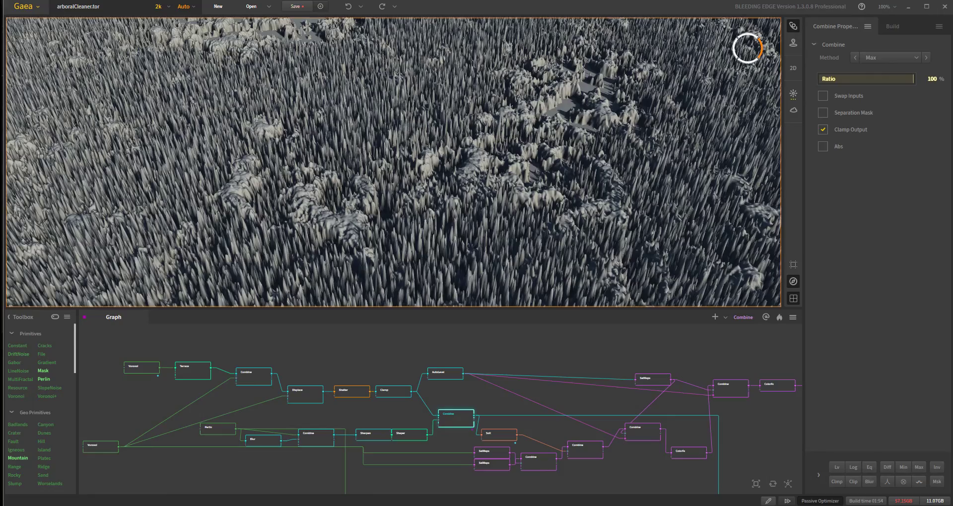
{"action": "left_click_drag", "start_coordinate": [719, 126], "coordinate": [110, 169]}
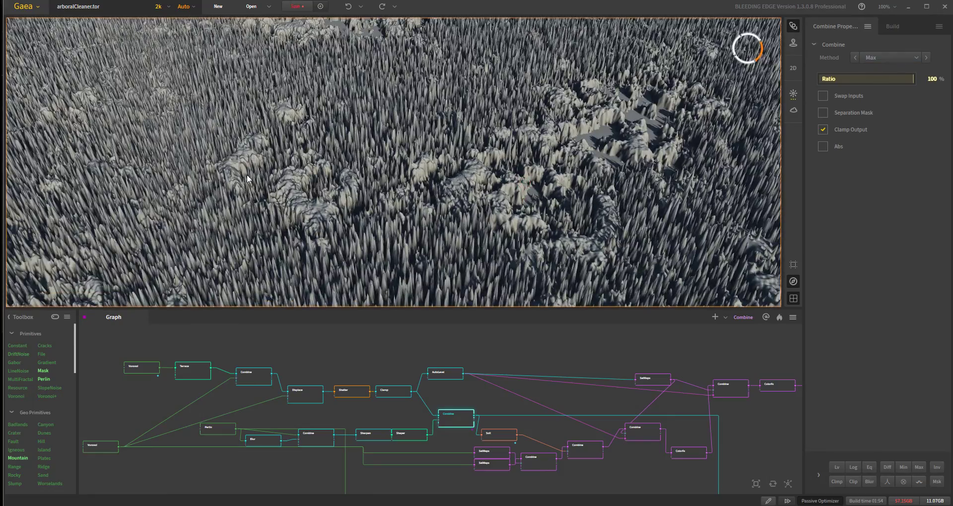
{"action": "scroll", "coordinate": [426, 188], "scroll_direction": "down", "scroll_amount": 5}
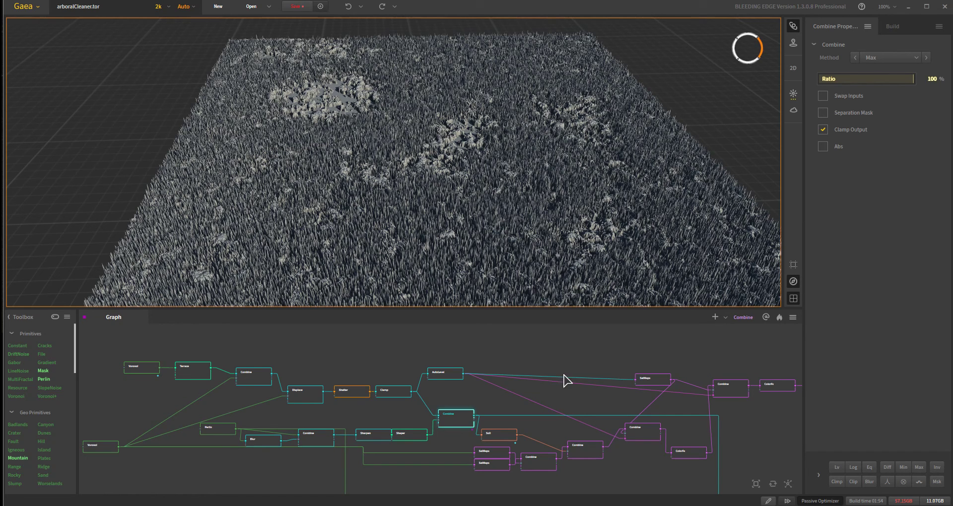
{"action": "left_click", "coordinate": [501, 438]}
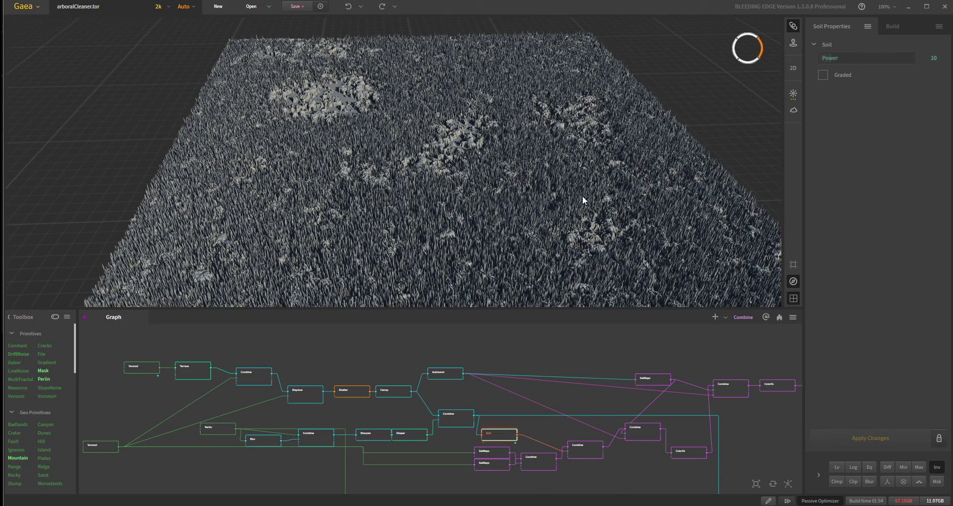
{"action": "left_click_drag", "start_coordinate": [442, 241], "coordinate": [397, 219]}
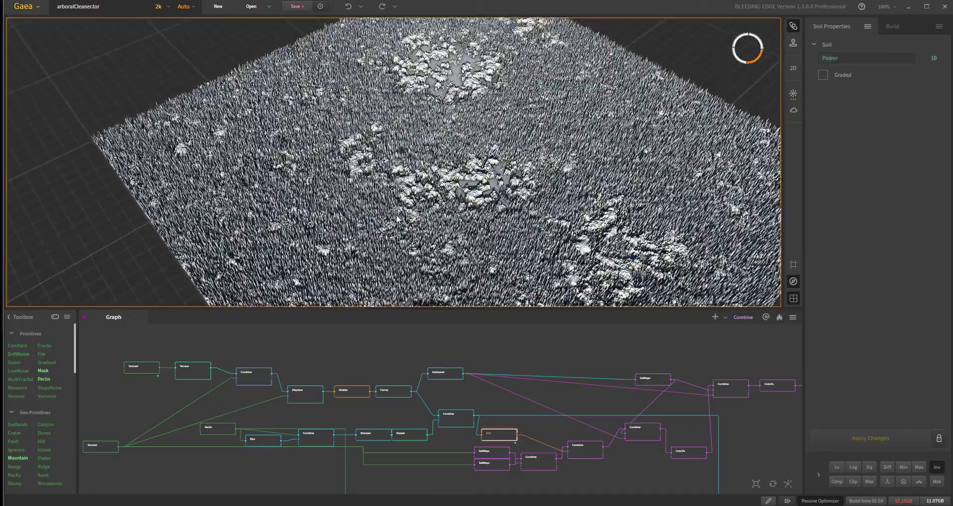
{"action": "scroll", "coordinate": [397, 218], "scroll_direction": "up", "scroll_amount": 5}
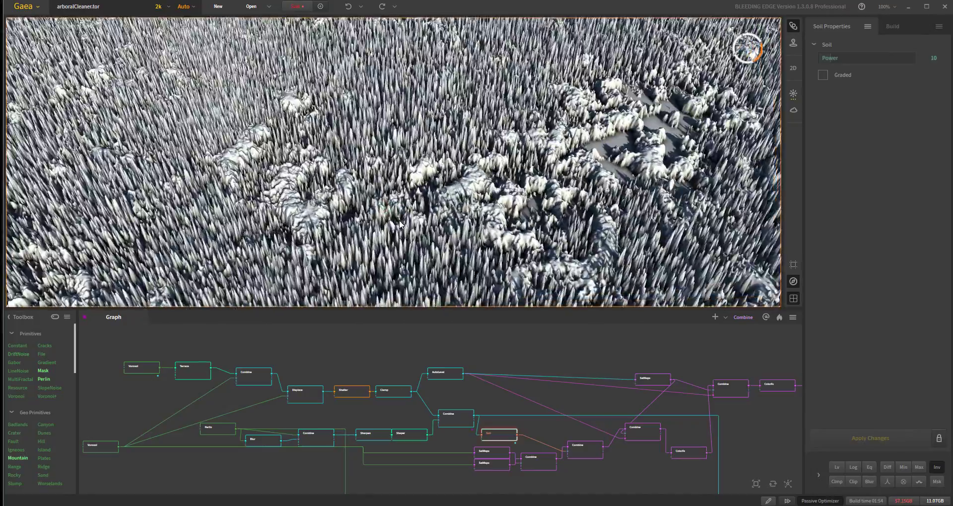
{"action": "scroll", "coordinate": [401, 226], "scroll_direction": "down", "scroll_amount": 4}
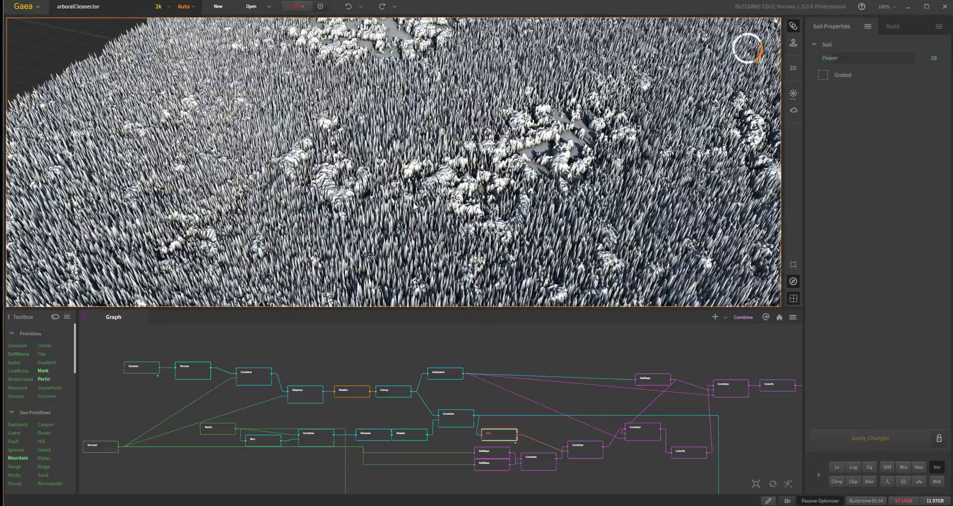
{"action": "mouse_move", "coordinate": [384, 235]}
{"action": "left_mouse_down"}
{"action": "mouse_move", "coordinate": [417, 236]}
{"action": "mouse_move", "coordinate": [382, 252]}
{"action": "mouse_move", "coordinate": [377, 226]}
{"action": "left_mouse_up"}
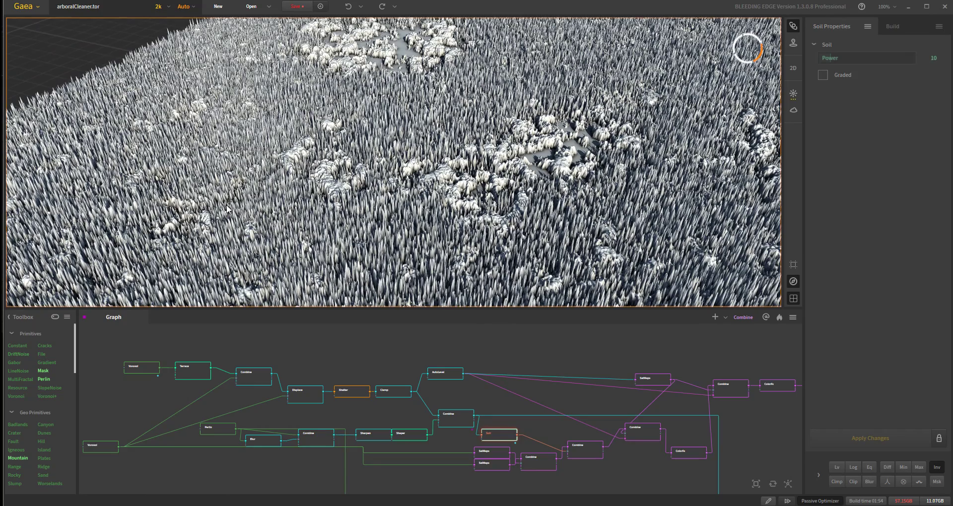
{"action": "scroll", "coordinate": [228, 209], "scroll_direction": "up", "scroll_amount": 2}
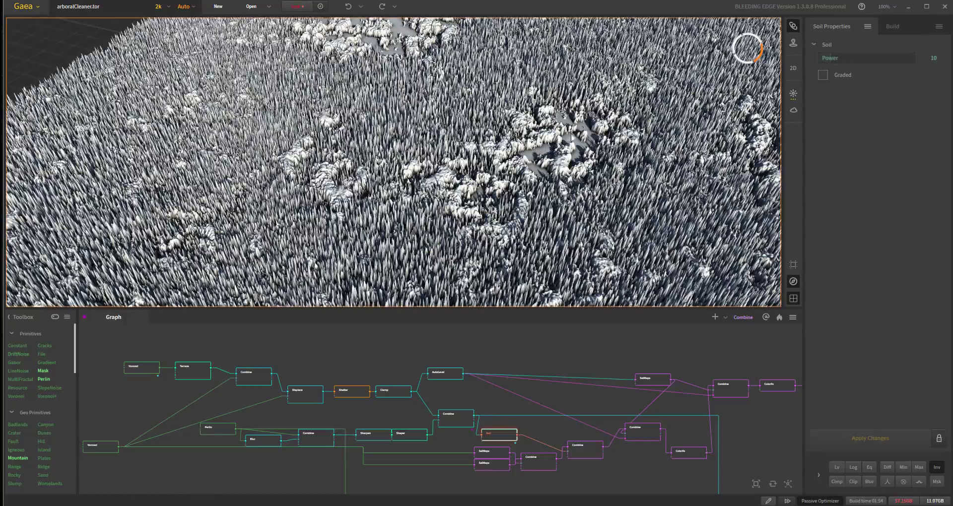
{"action": "left_click_drag", "start_coordinate": [572, 139], "coordinate": [511, 205]}
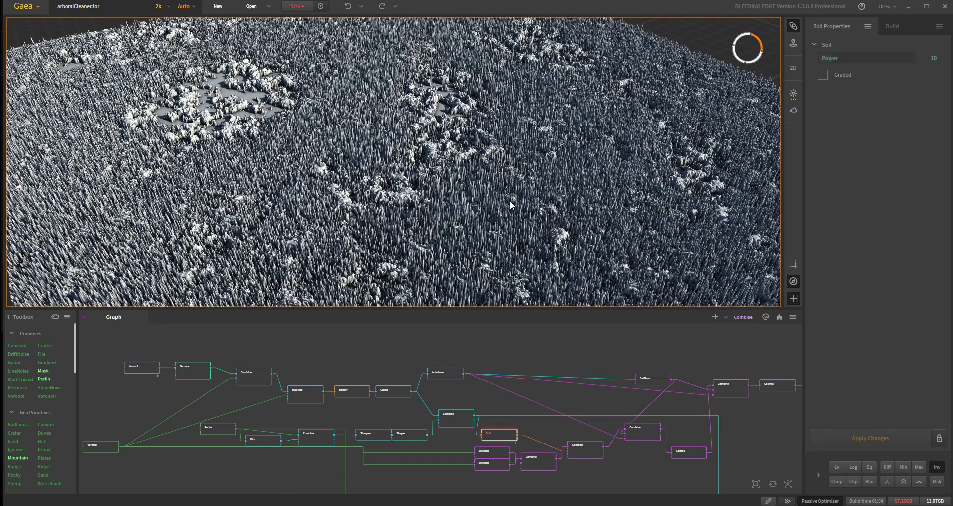
{"action": "left_click_drag", "start_coordinate": [489, 139], "coordinate": [480, 129]}
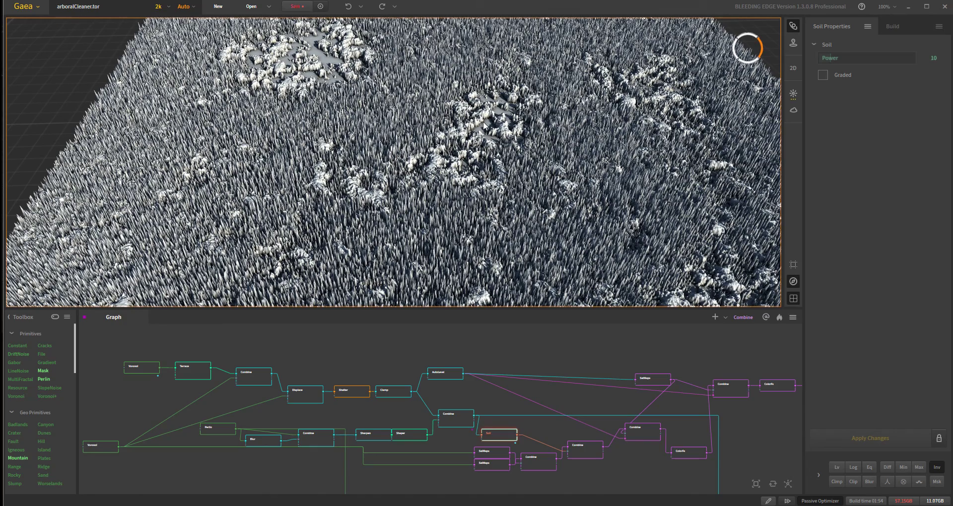
{"action": "left_click_drag", "start_coordinate": [484, 125], "coordinate": [485, 154]}
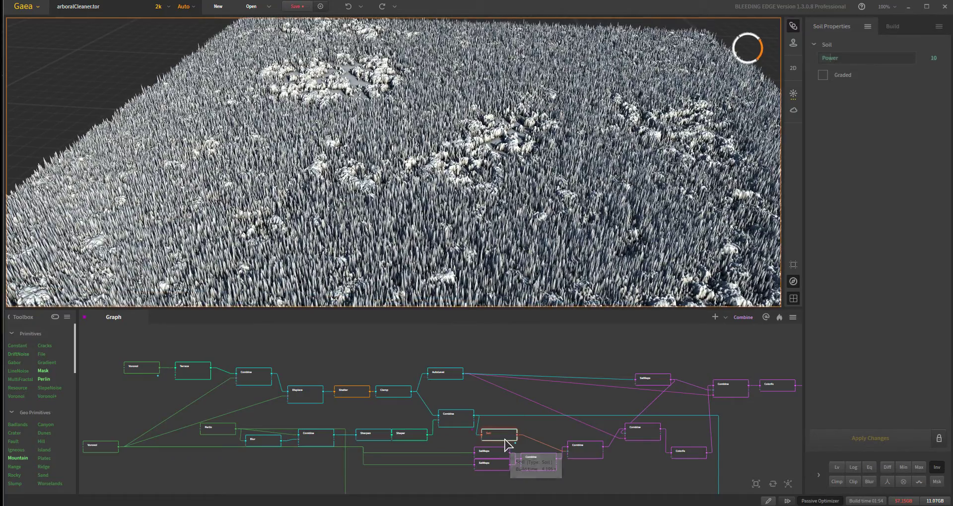
{"action": "left_click_drag", "start_coordinate": [463, 231], "coordinate": [506, 303]}
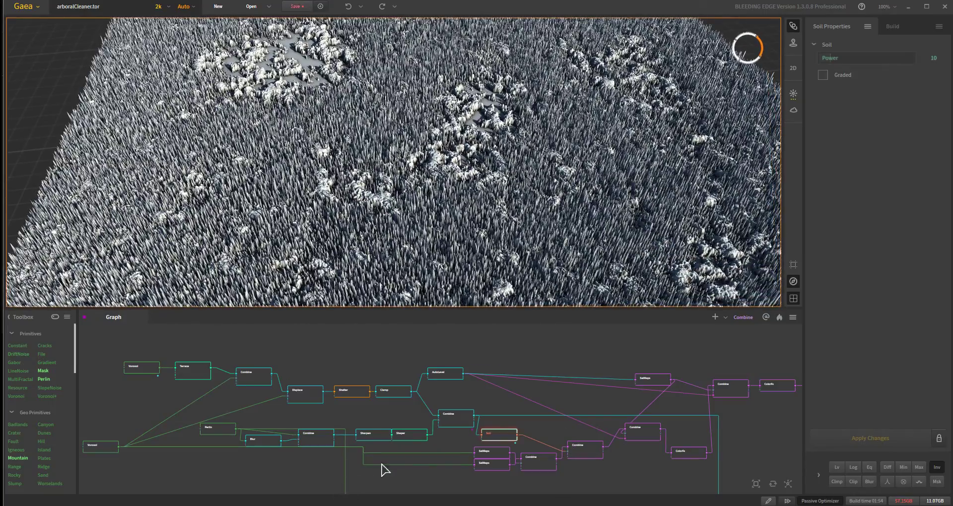
Show the first Voronoi's settings and expand Advanced Settings (Scale X/Y 100, Natural function).
{"action": "left_click", "coordinate": [97, 450]}
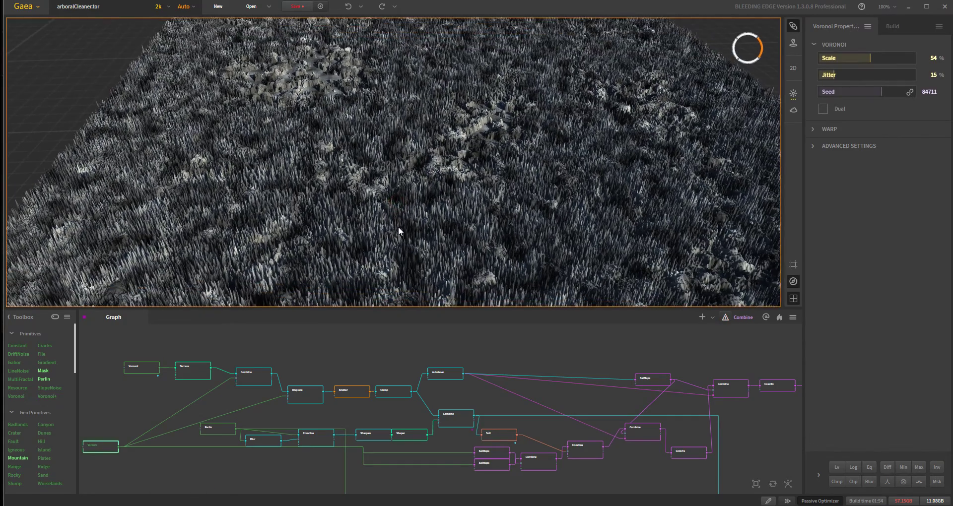
{"action": "left_click_drag", "start_coordinate": [410, 230], "coordinate": [409, 141]}
{"action": "scroll", "coordinate": [410, 194], "scroll_direction": "down", "scroll_amount": 5}
{"action": "scroll", "coordinate": [404, 211], "scroll_direction": "up", "scroll_amount": 3}
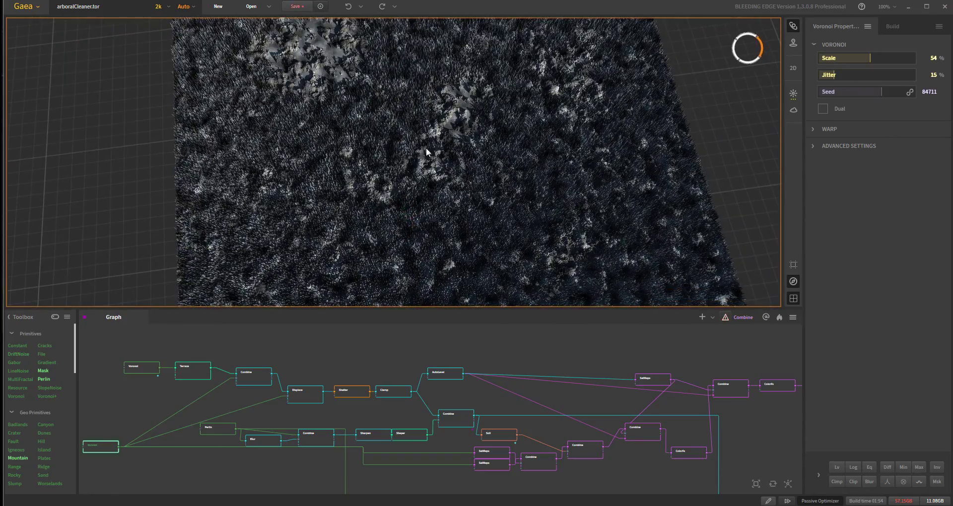
{"action": "left_click", "coordinate": [811, 146]}
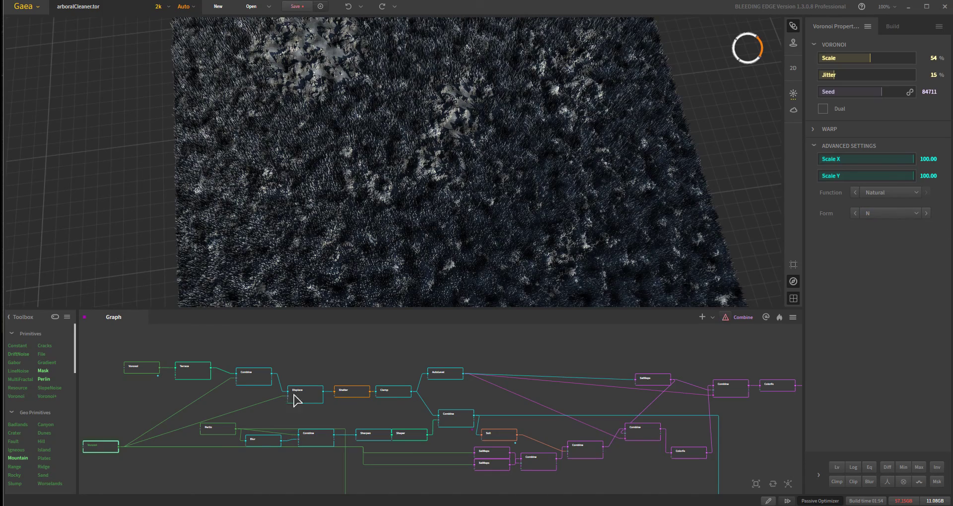
{"action": "left_click_drag", "start_coordinate": [329, 231], "coordinate": [334, 268]}
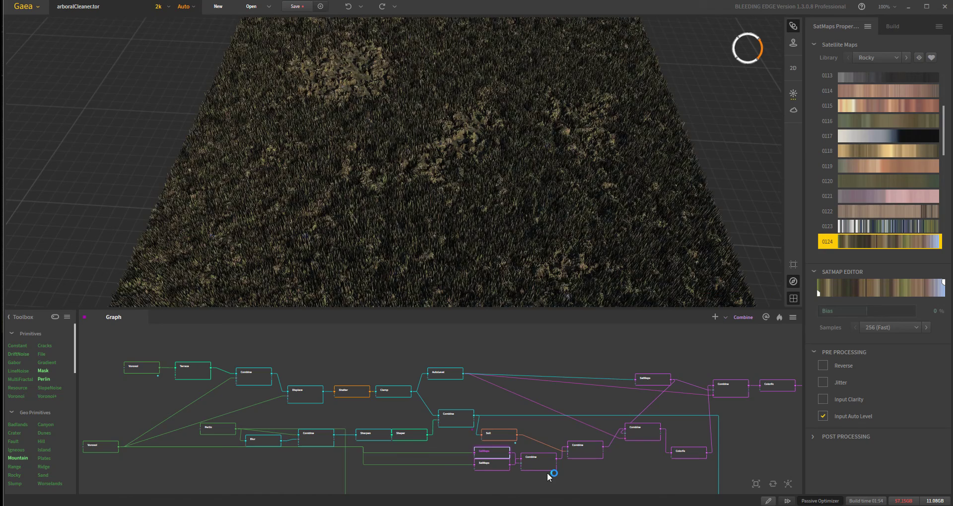
Preview the lower SatMaps Green 0198 colouring, then the 50% Ratio Blend Combine.
{"action": "left_click_drag", "start_coordinate": [368, 188], "coordinate": [799, 298]}
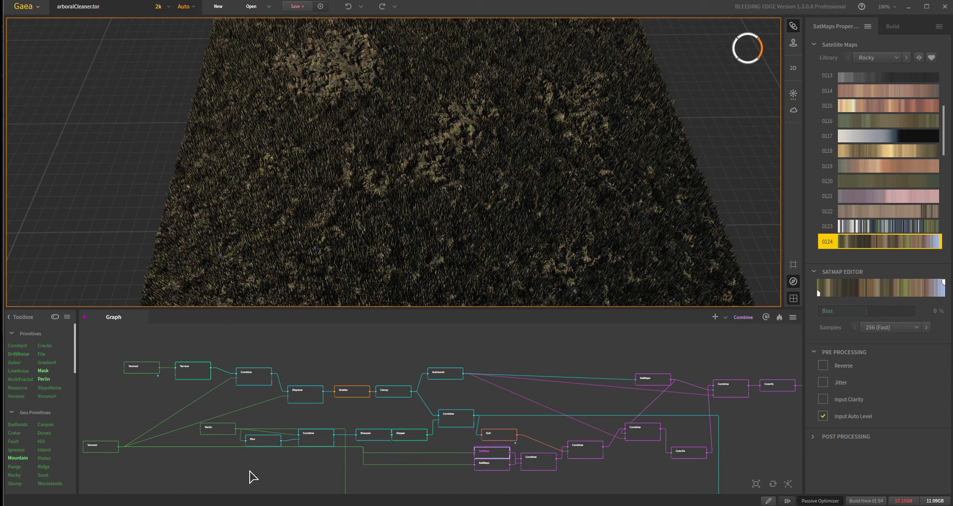
{"action": "left_click", "coordinate": [495, 467]}
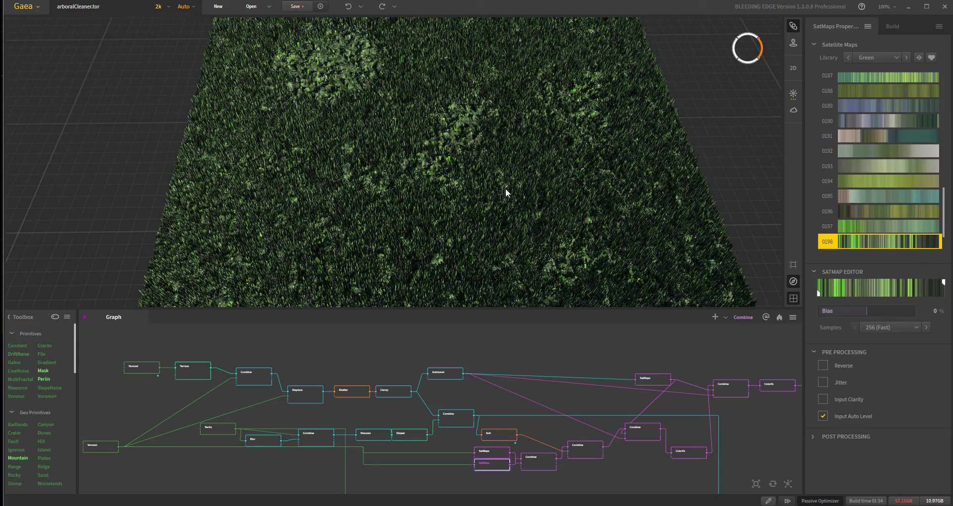
{"action": "left_click_drag", "start_coordinate": [506, 193], "coordinate": [512, 239]}
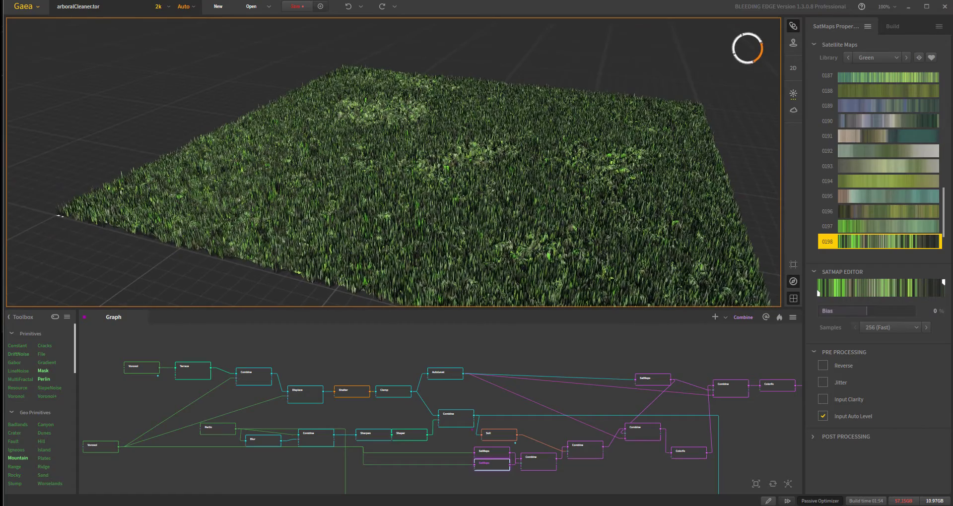
{"action": "left_click", "coordinate": [539, 464]}
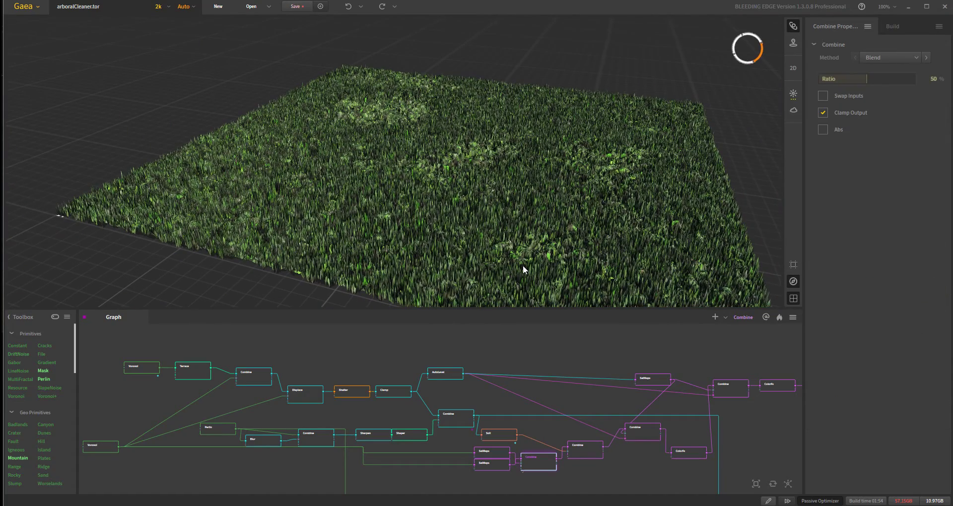
Preview the next Combine node (Multiply, 91% ratio) and orbit around the darkened green forest.
{"action": "mouse_move", "coordinate": [430, 234]}
{"action": "left_mouse_down"}
{"action": "mouse_move", "coordinate": [454, 208]}
{"action": "mouse_move", "coordinate": [422, 231]}
{"action": "mouse_move", "coordinate": [429, 226]}
{"action": "left_mouse_up"}
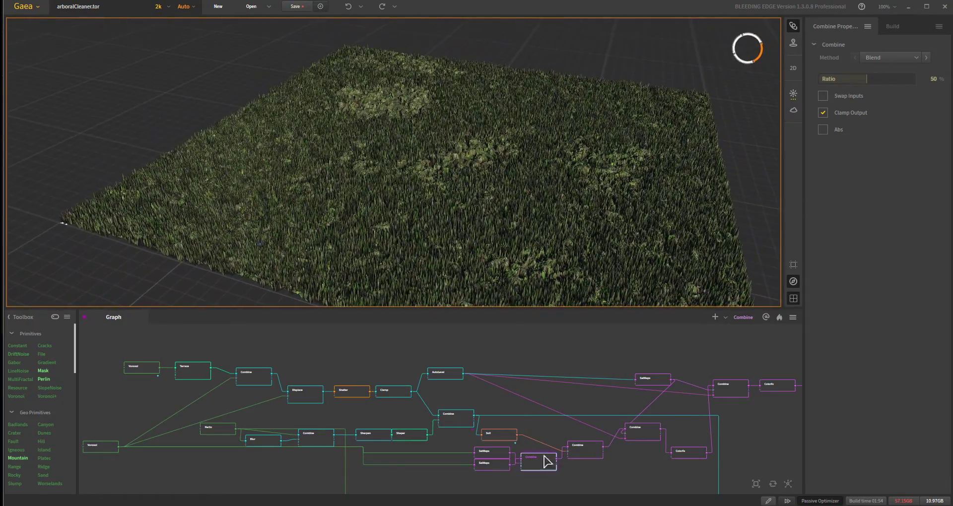
{"action": "left_click", "coordinate": [584, 454]}
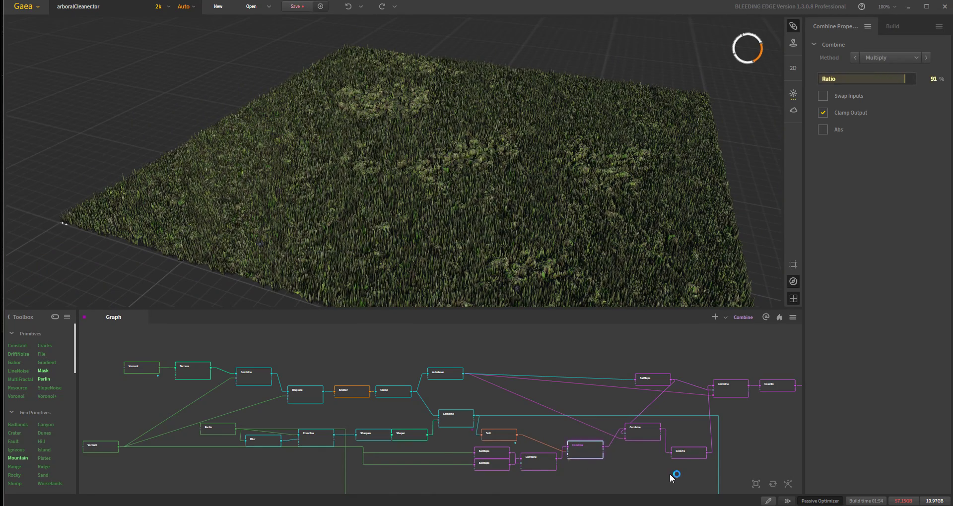
{"action": "left_click_drag", "start_coordinate": [422, 200], "coordinate": [413, 195]}
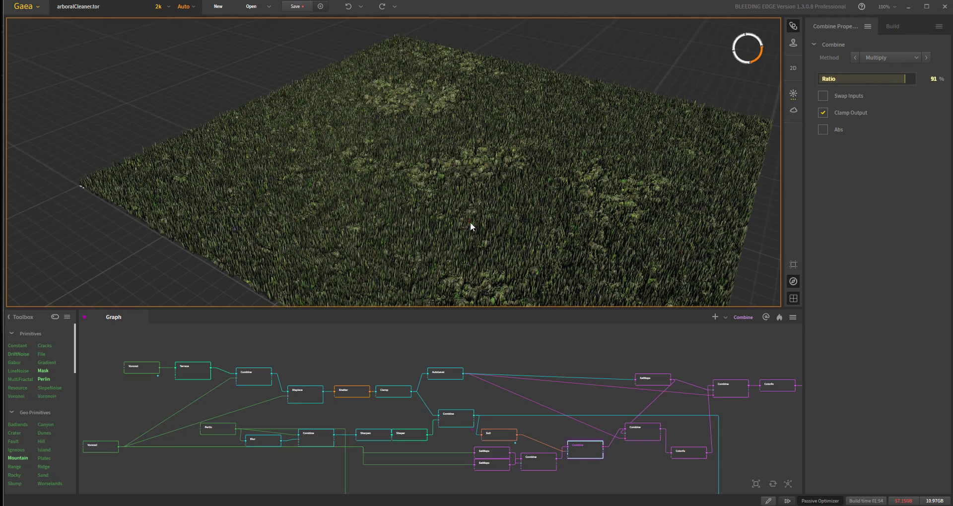
{"action": "left_click_drag", "start_coordinate": [471, 223], "coordinate": [488, 224]}
{"action": "left_click_drag", "start_coordinate": [775, 194], "coordinate": [549, 225]}
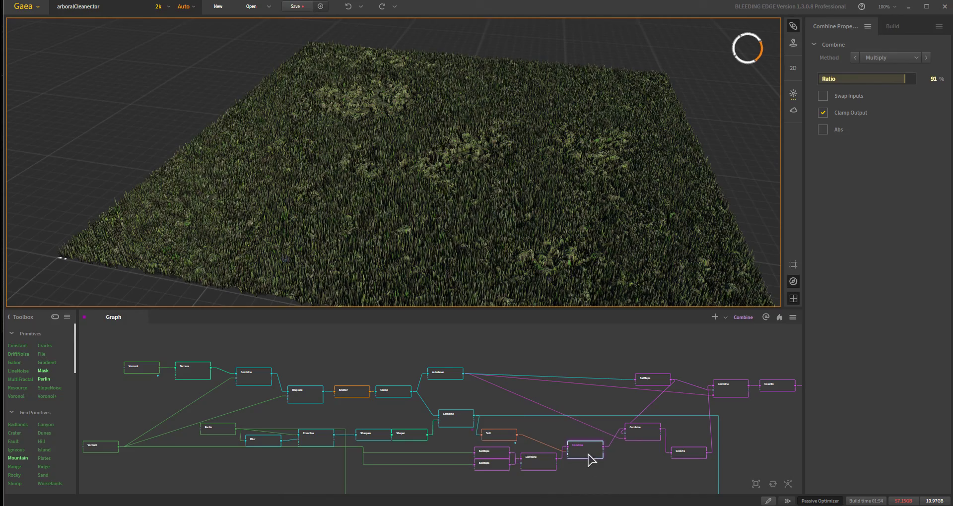
{"action": "left_click_drag", "start_coordinate": [439, 194], "coordinate": [370, 202]}
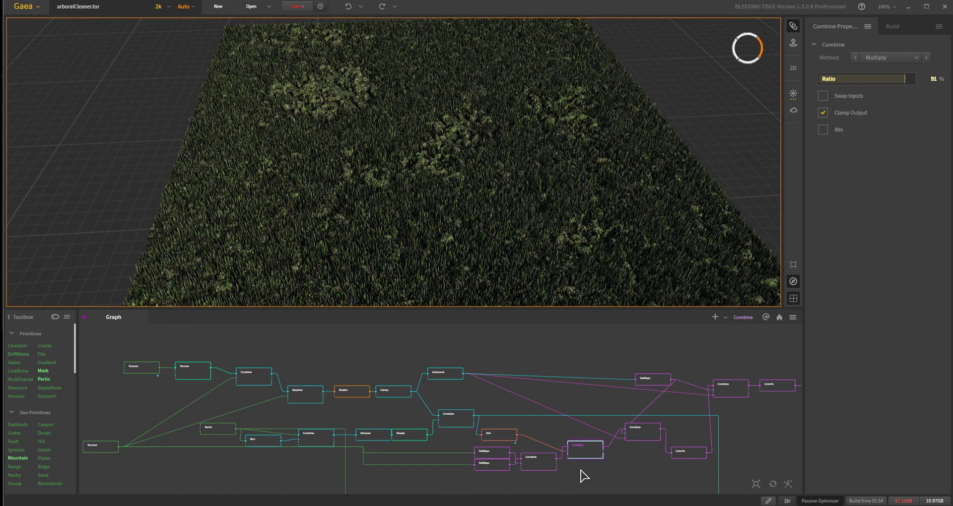
Preview the AutoLevel node's dark grey spiky output full-screen with the 2D split view hidden.
{"action": "left_click", "coordinate": [444, 377]}
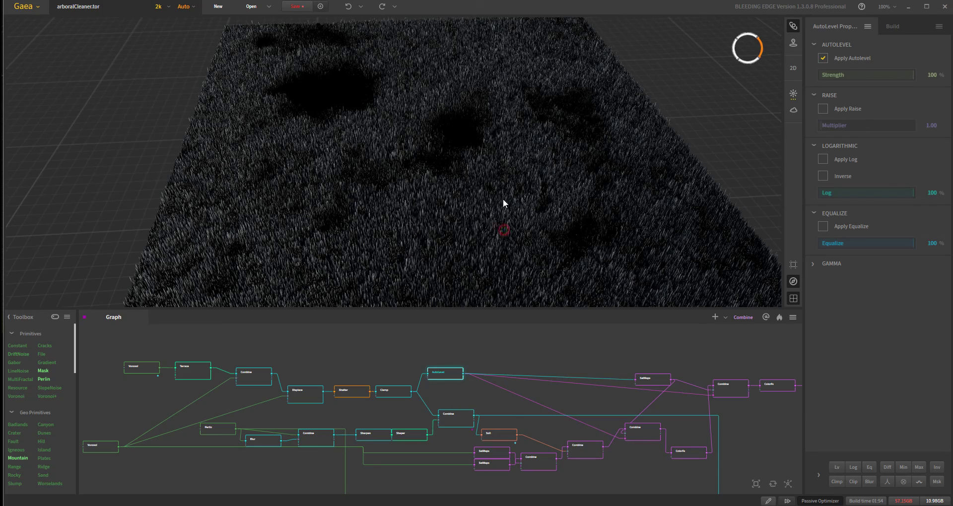
{"action": "left_click_drag", "start_coordinate": [502, 201], "coordinate": [504, 248]}
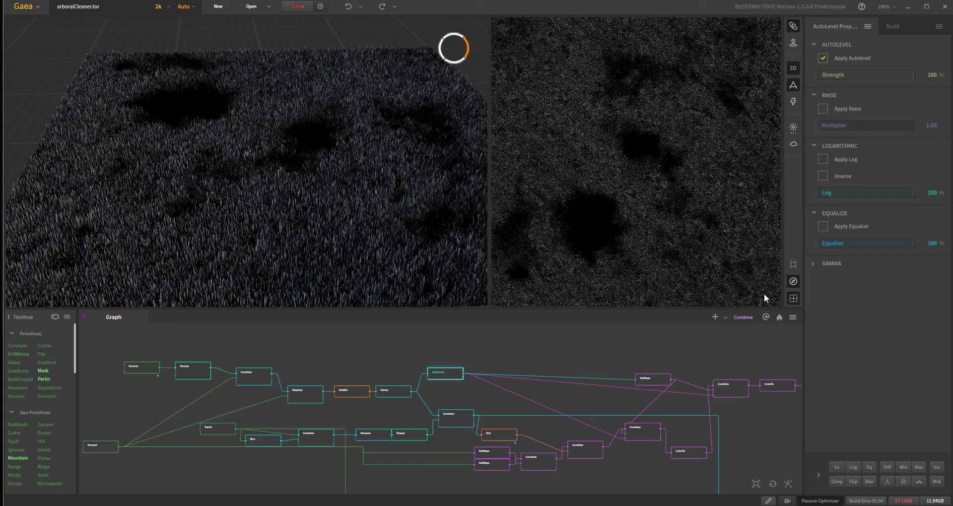
{"action": "left_click", "coordinate": [793, 75]}
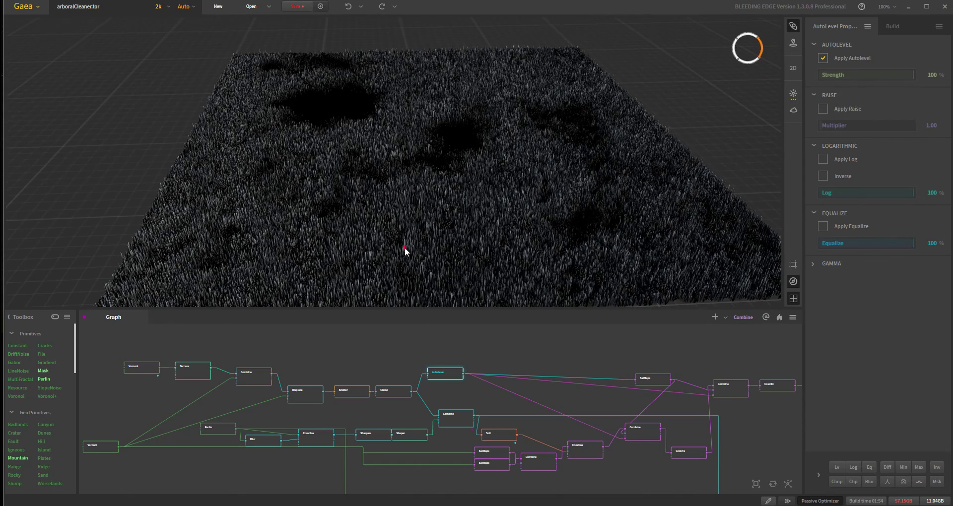
{"action": "left_click_drag", "start_coordinate": [405, 250], "coordinate": [415, 228]}
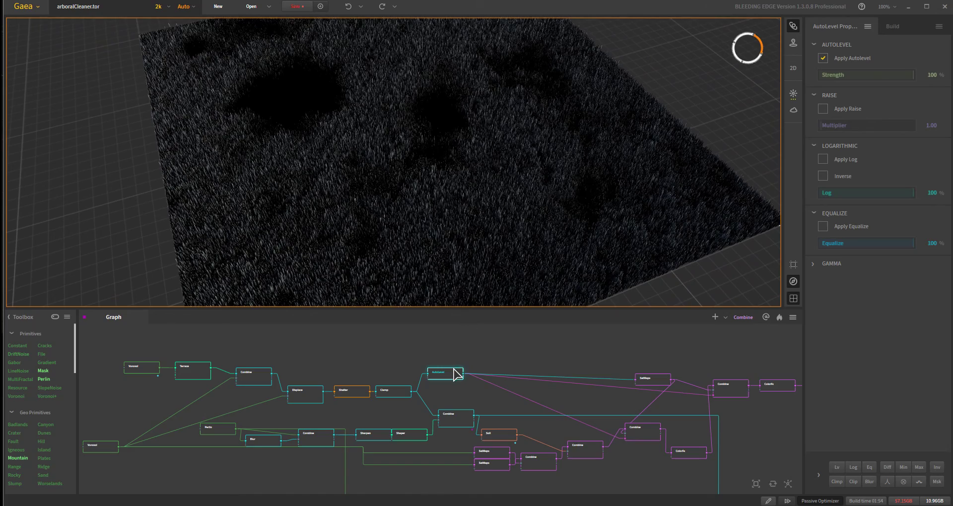
{"action": "mouse_move", "coordinate": [412, 239]}
{"action": "left_mouse_down"}
{"action": "mouse_move", "coordinate": [442, 248]}
{"action": "mouse_move", "coordinate": [404, 250]}
{"action": "left_mouse_up"}
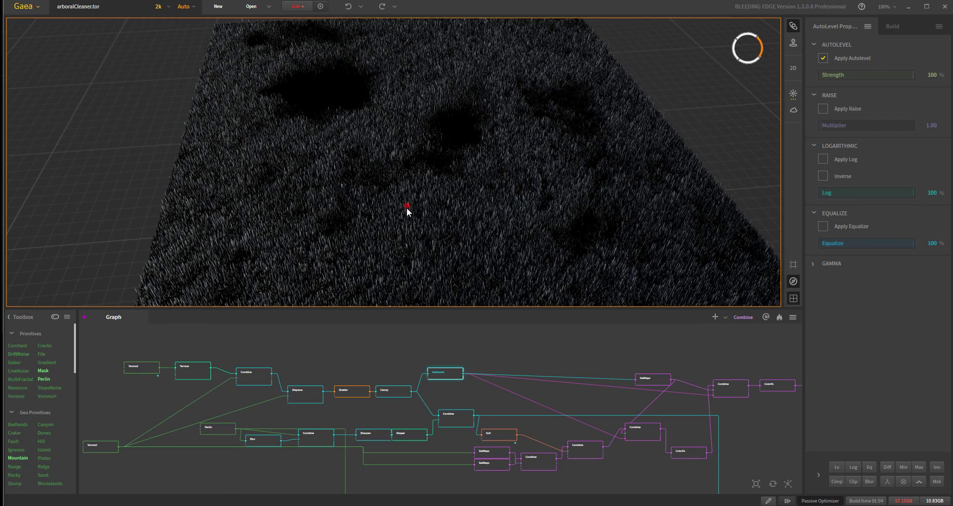
{"action": "left_click_drag", "start_coordinate": [406, 211], "coordinate": [278, 253]}
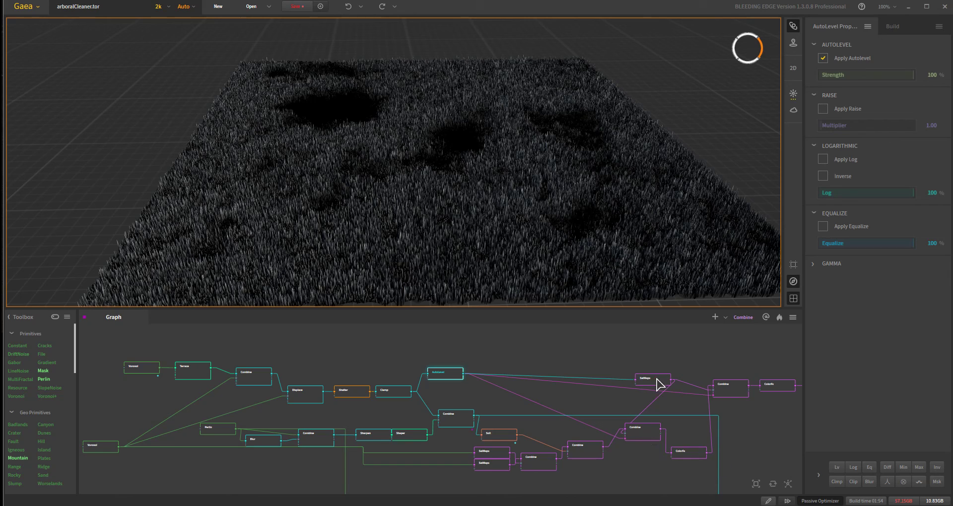
{"action": "left_click", "coordinate": [716, 425]}
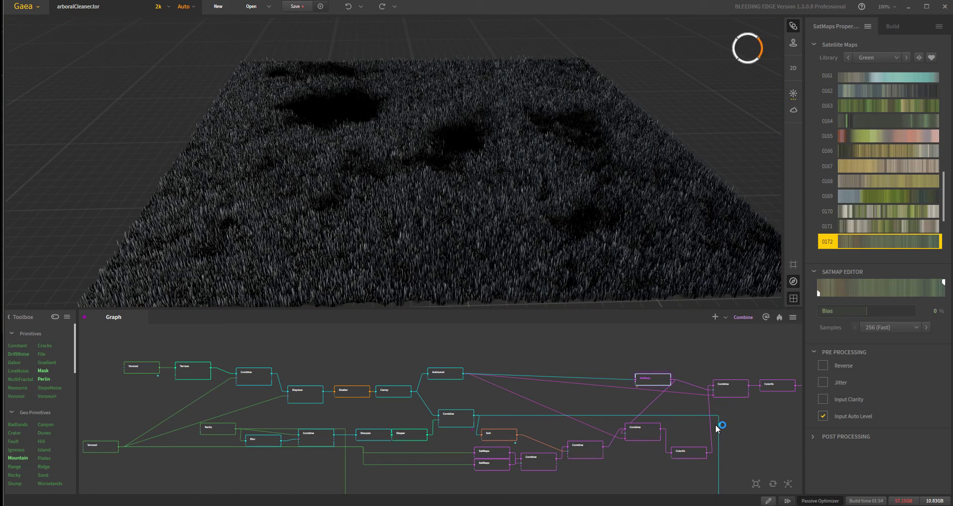
{"action": "scroll", "coordinate": [579, 238], "scroll_direction": "up", "scroll_amount": 3}
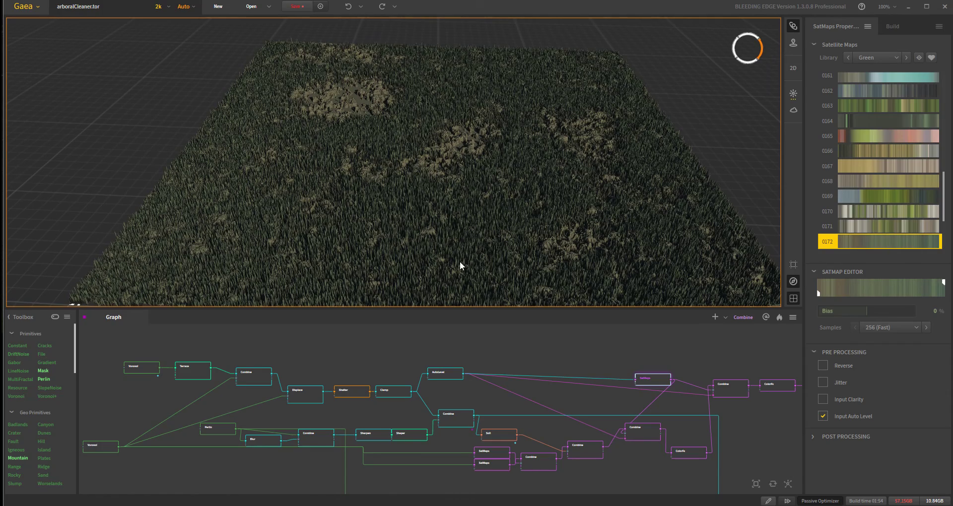
{"action": "mouse_move", "coordinate": [460, 265]}
{"action": "left_mouse_down"}
{"action": "mouse_move", "coordinate": [463, 193]}
{"action": "mouse_move", "coordinate": [469, 263]}
{"action": "left_mouse_up"}
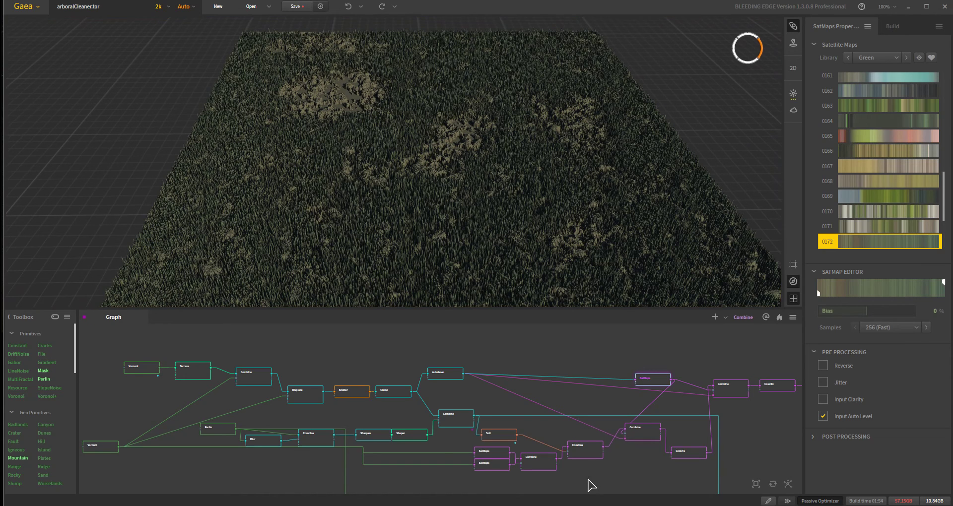
{"action": "left_click", "coordinate": [589, 449]}
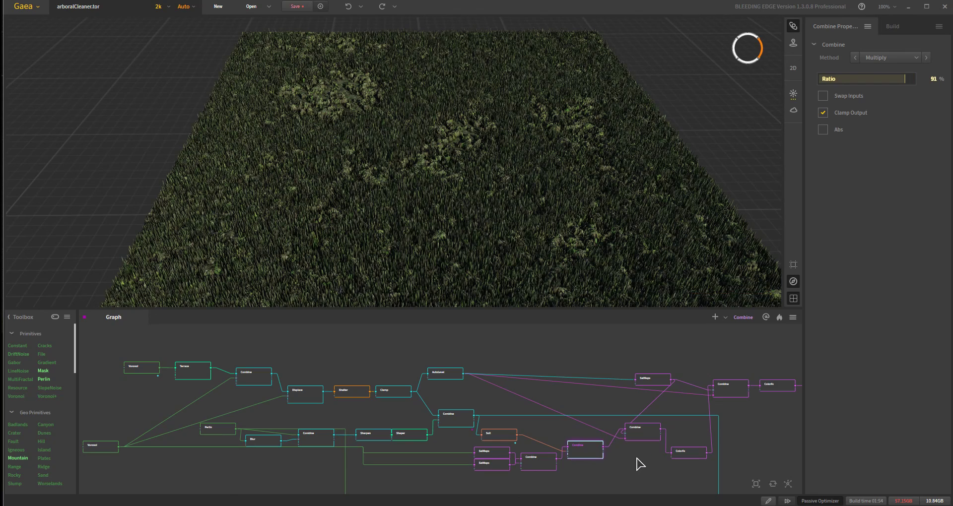
{"action": "scroll", "coordinate": [338, 201], "scroll_direction": "down", "scroll_amount": 3}
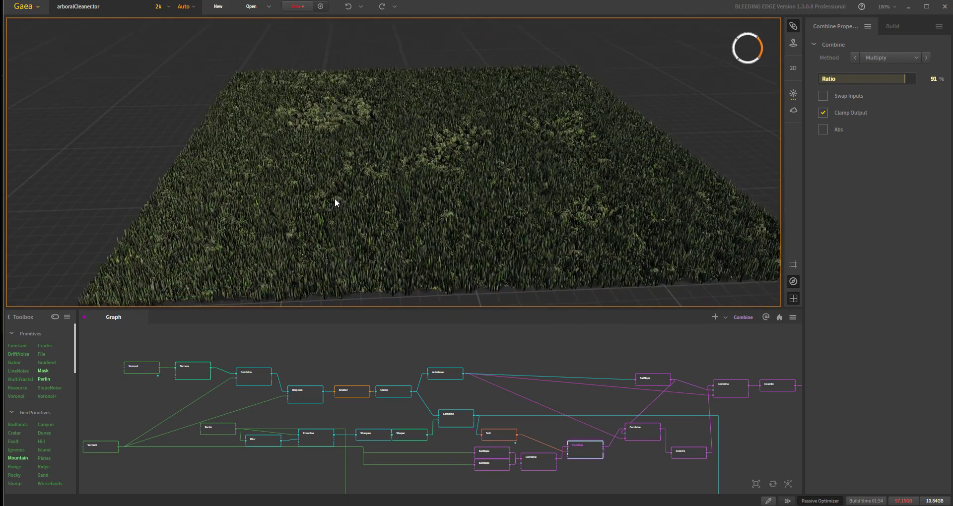
{"action": "left_click", "coordinate": [637, 434]}
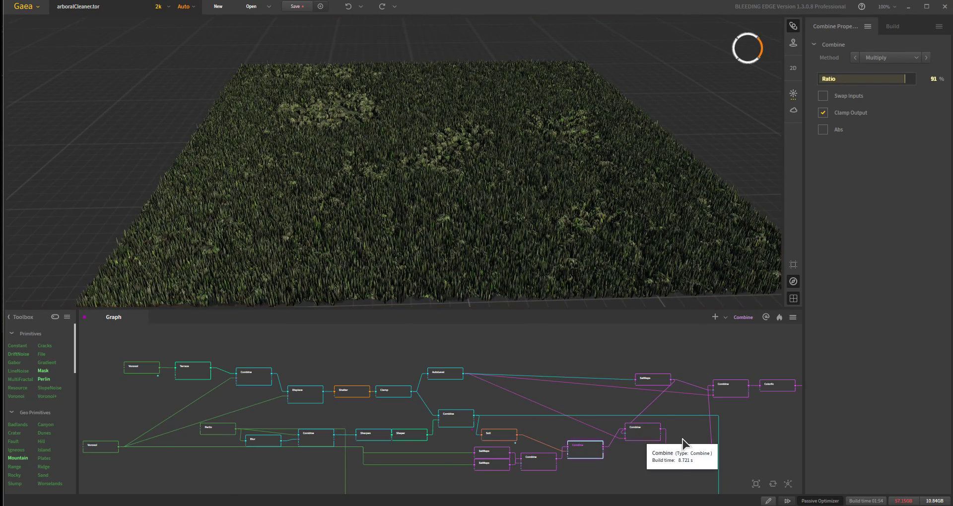
{"action": "scroll", "coordinate": [509, 231], "scroll_direction": "up", "scroll_amount": 3}
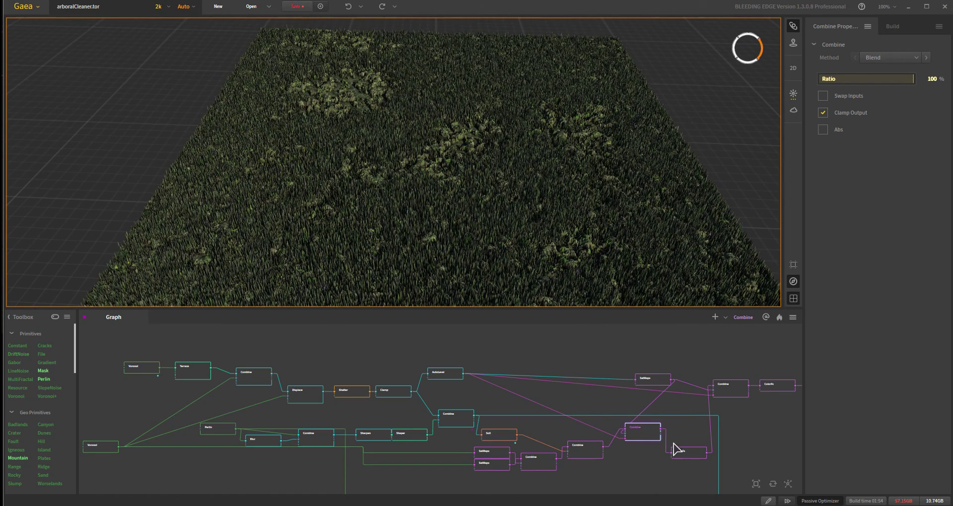
{"action": "left_click", "coordinate": [593, 456]}
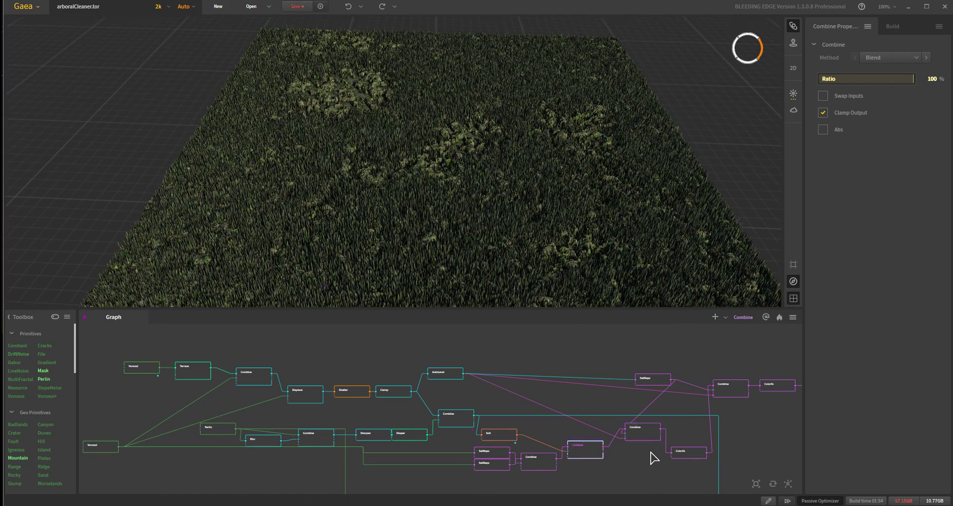
{"action": "left_click", "coordinate": [643, 437]}
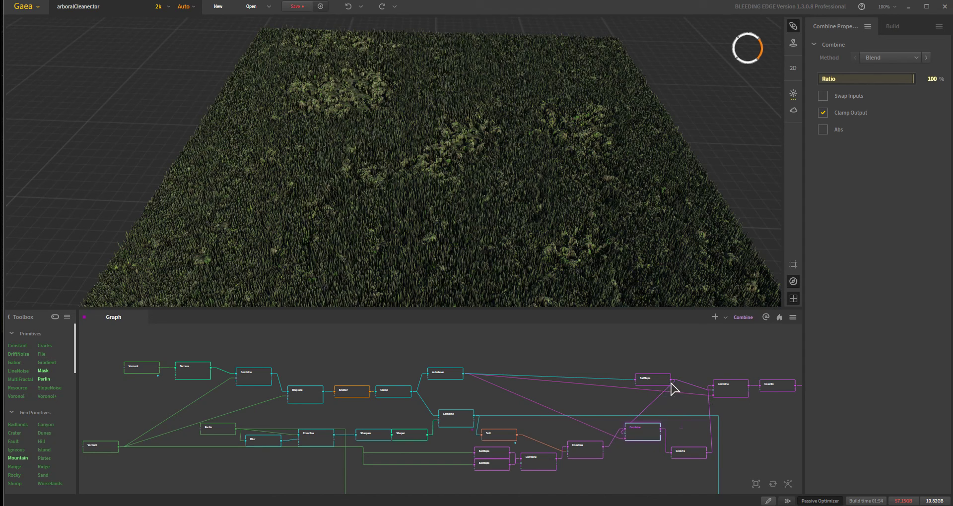
{"action": "left_click", "coordinate": [654, 382]}
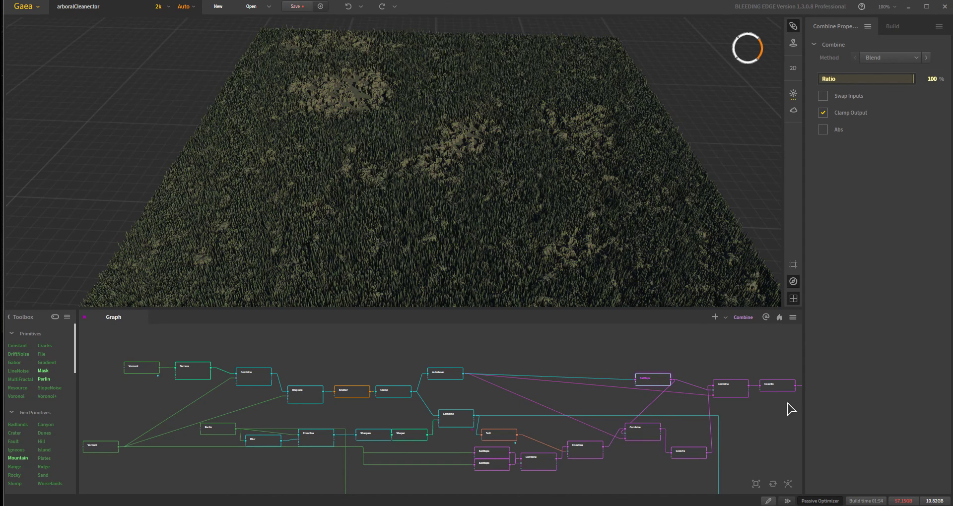
{"action": "left_click", "coordinate": [585, 450]}
{"action": "left_click", "coordinate": [646, 429]}
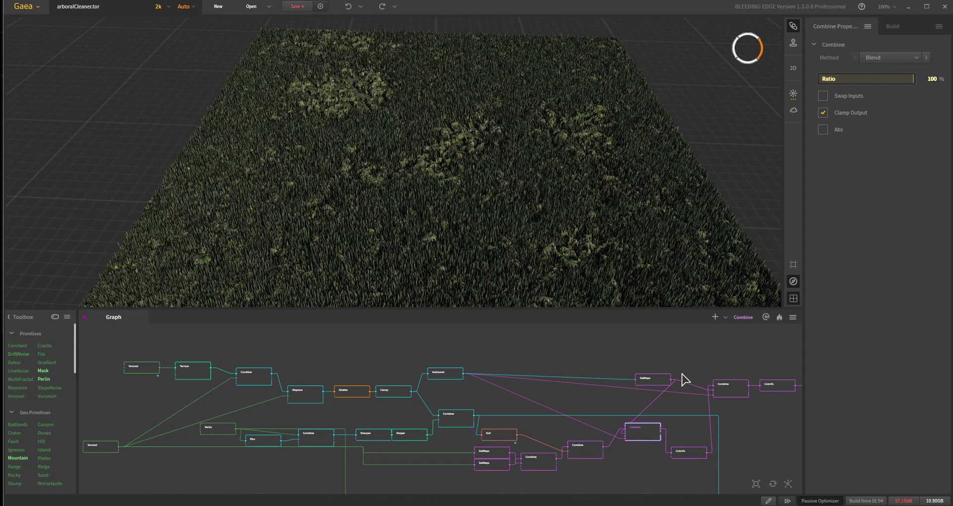
{"action": "left_click", "coordinate": [685, 453]}
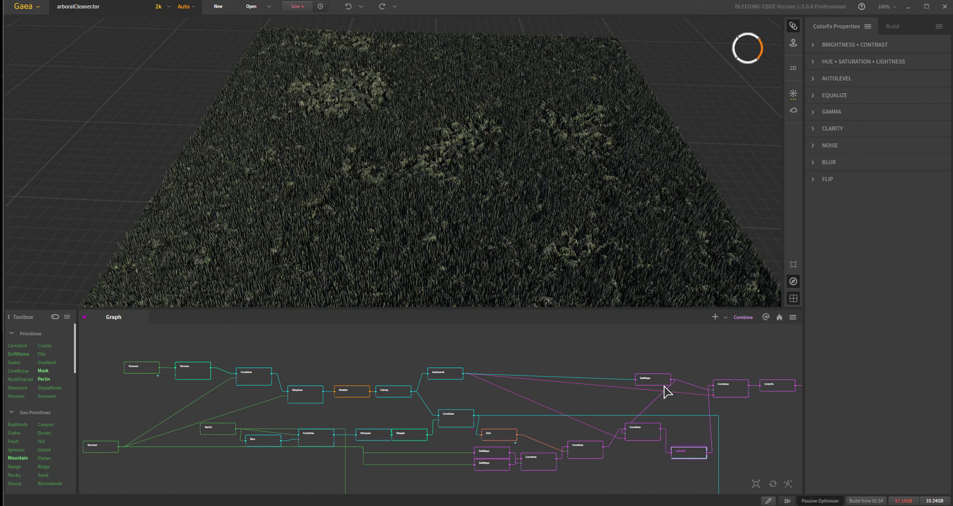
{"action": "left_click", "coordinate": [735, 395]}
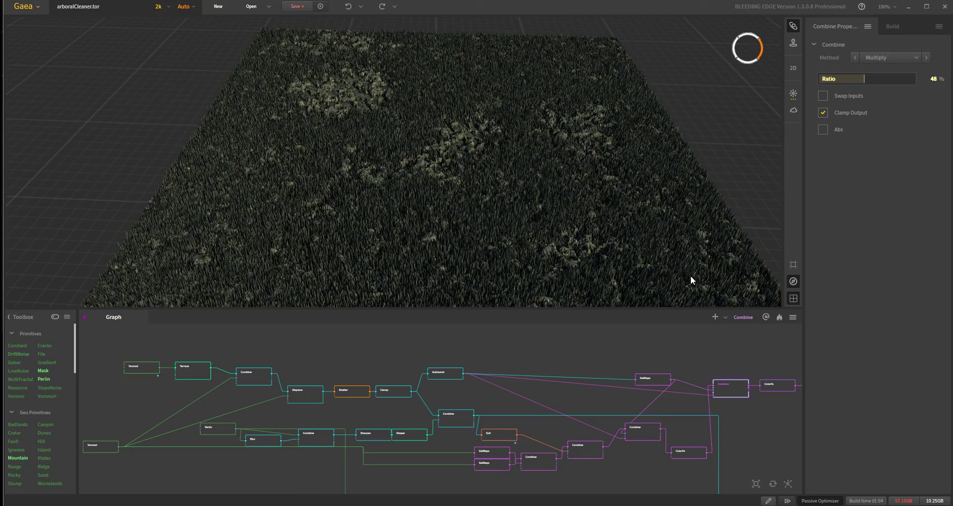
{"action": "mouse_move", "coordinate": [577, 191]}
{"action": "left_mouse_down"}
{"action": "mouse_move", "coordinate": [566, 214]}
{"action": "mouse_move", "coordinate": [529, 218]}
{"action": "mouse_move", "coordinate": [565, 211]}
{"action": "mouse_move", "coordinate": [573, 195]}
{"action": "left_mouse_up"}
{"action": "left_click", "coordinate": [652, 383]}
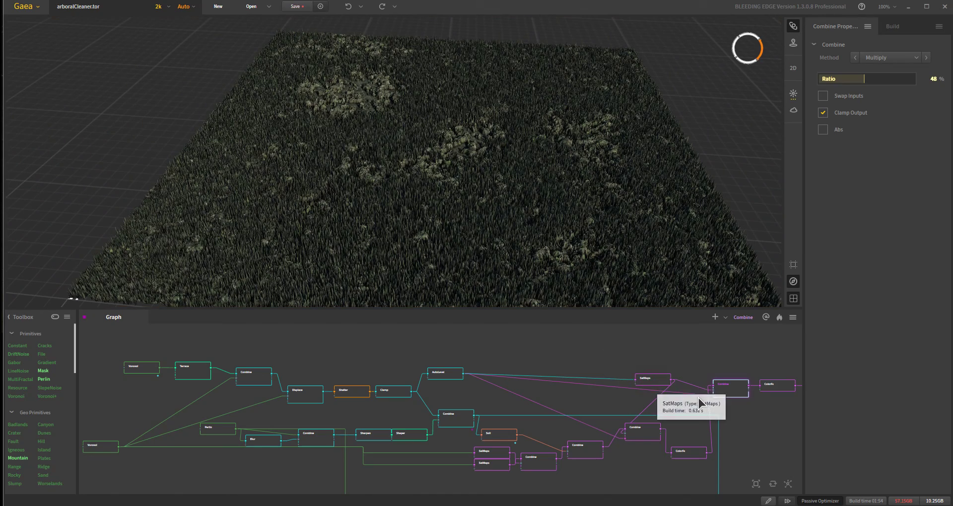
{"action": "left_click", "coordinate": [642, 433]}
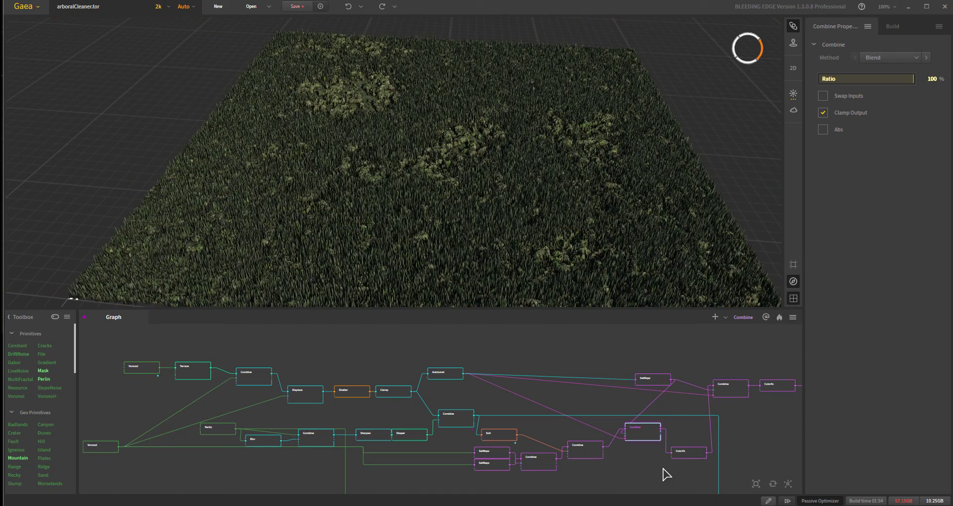
{"action": "mouse_move", "coordinate": [342, 229]}
{"action": "left_mouse_down"}
{"action": "mouse_move", "coordinate": [349, 230]}
{"action": "mouse_move", "coordinate": [349, 208]}
{"action": "mouse_move", "coordinate": [346, 239]}
{"action": "left_mouse_up"}
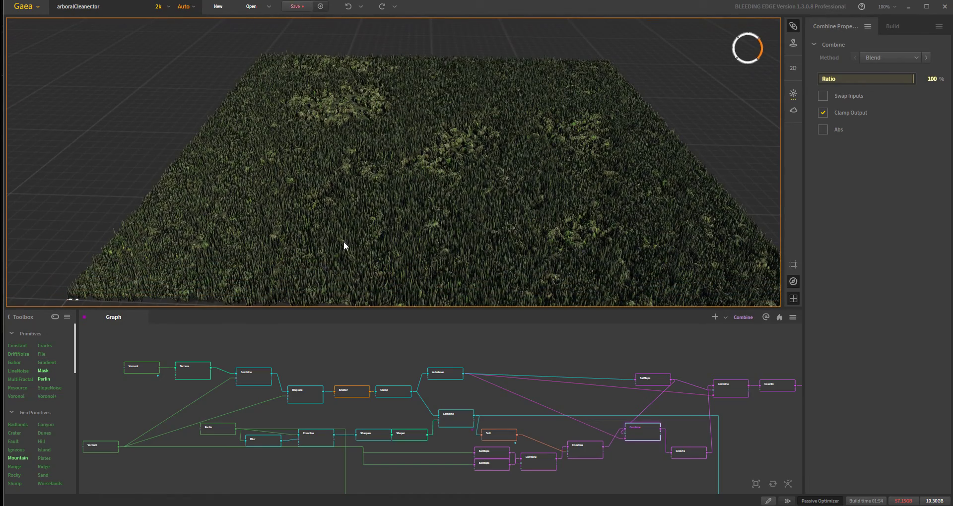
{"action": "scroll", "coordinate": [436, 222], "scroll_direction": "up", "scroll_amount": 5}
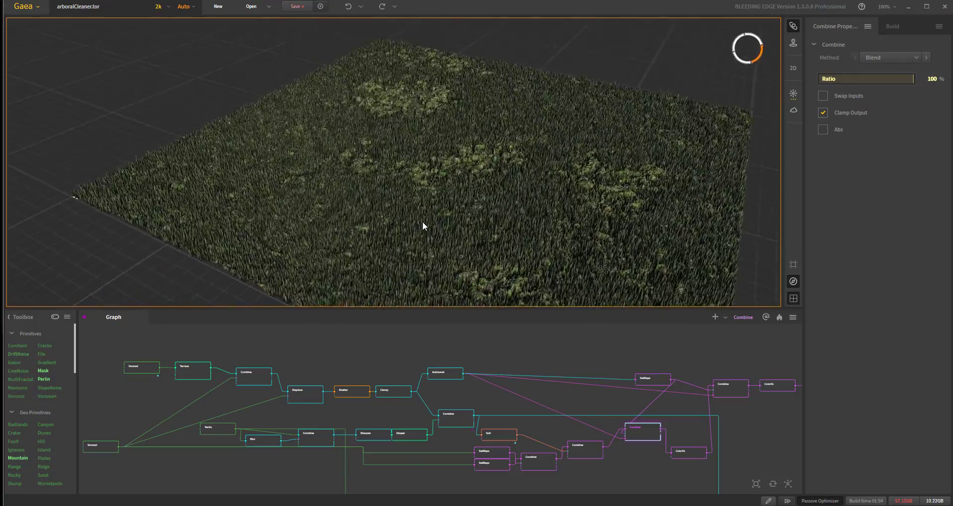
{"action": "scroll", "coordinate": [418, 225], "scroll_direction": "down", "scroll_amount": 5}
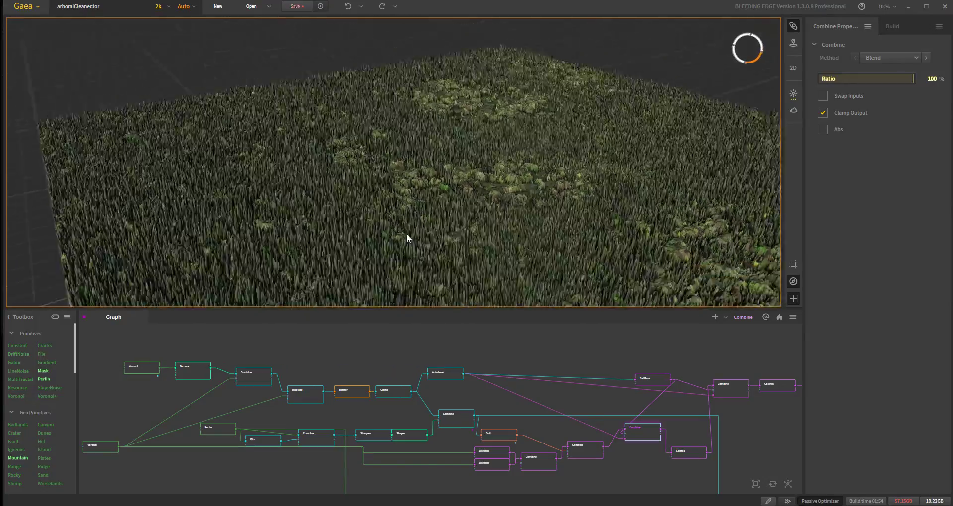
{"action": "scroll", "coordinate": [442, 216], "scroll_direction": "up", "scroll_amount": 2}
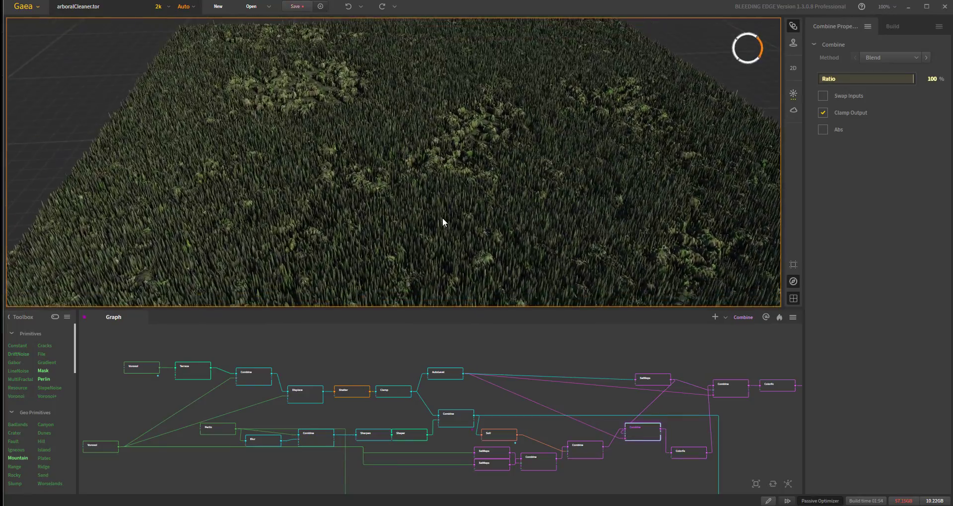
{"action": "scroll", "coordinate": [442, 222], "scroll_direction": "down", "scroll_amount": 3}
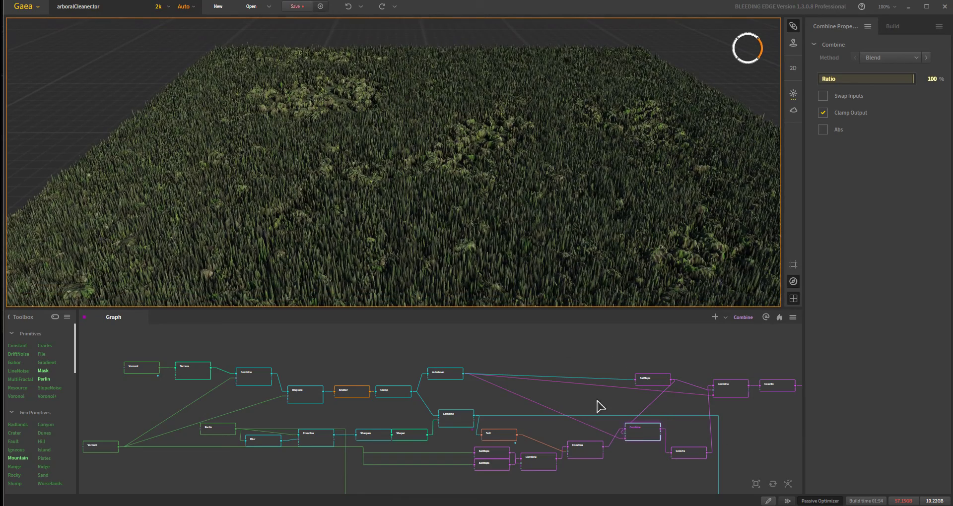
{"action": "mouse_move", "coordinate": [516, 225]}
{"action": "left_mouse_down"}
{"action": "mouse_move", "coordinate": [514, 234]}
{"action": "mouse_move", "coordinate": [514, 225]}
{"action": "left_mouse_up"}
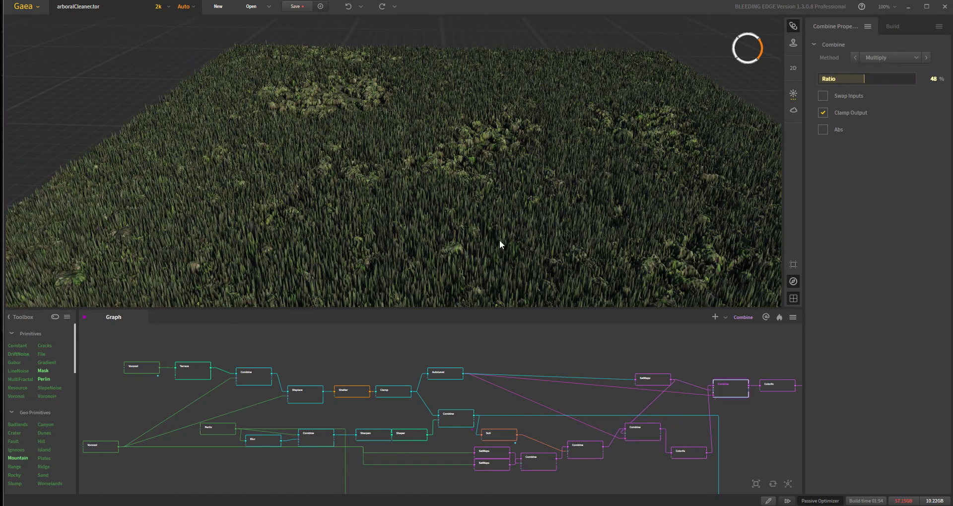
{"action": "mouse_move", "coordinate": [481, 204]}
{"action": "left_mouse_down"}
{"action": "mouse_move", "coordinate": [410, 201]}
{"action": "mouse_move", "coordinate": [466, 210]}
{"action": "mouse_move", "coordinate": [478, 184]}
{"action": "mouse_move", "coordinate": [476, 210]}
{"action": "left_mouse_up"}
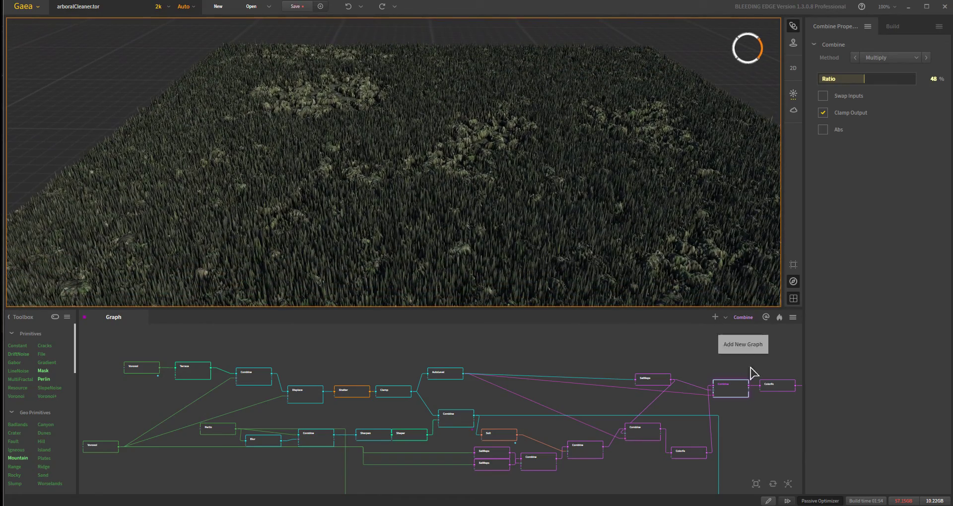
{"action": "key", "text": "Right"}
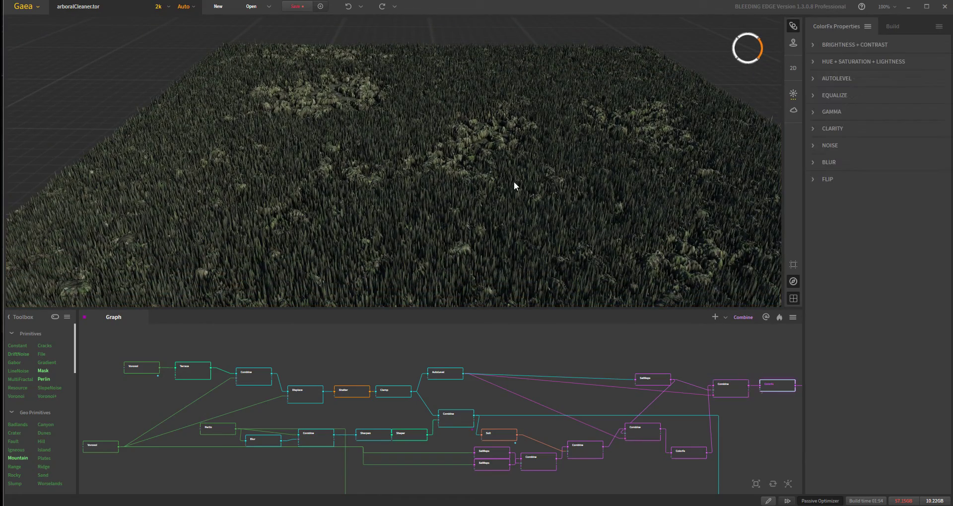
Clear space above the forest graph and drop in a new Voronoi node (Scale 30%, Jitter 45%).
{"action": "mouse_move", "coordinate": [518, 195]}
{"action": "left_mouse_down"}
{"action": "mouse_move", "coordinate": [471, 193]}
{"action": "mouse_move", "coordinate": [508, 198]}
{"action": "left_mouse_up"}
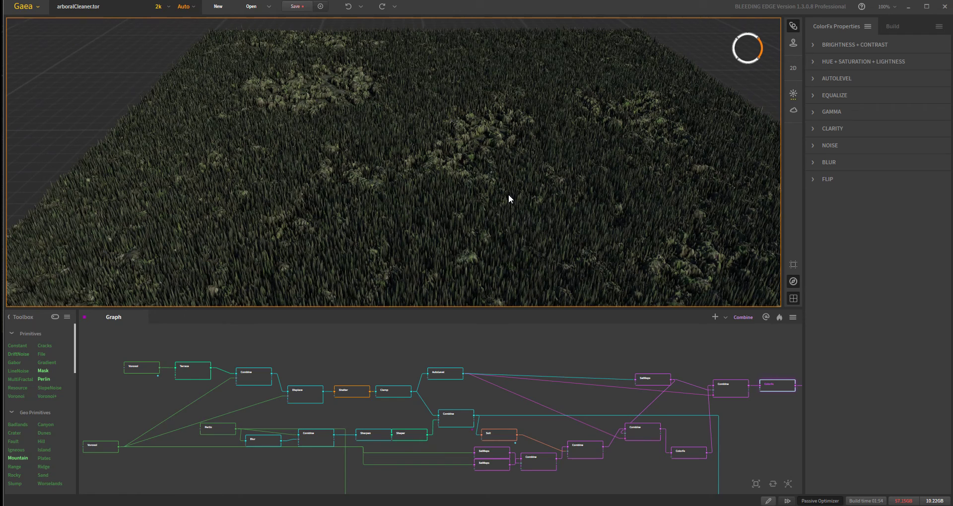
{"action": "middle_click_drag", "start_coordinate": [315, 362], "coordinate": [368, 416]}
{"action": "middle_click_drag", "start_coordinate": [348, 362], "coordinate": [340, 419]}
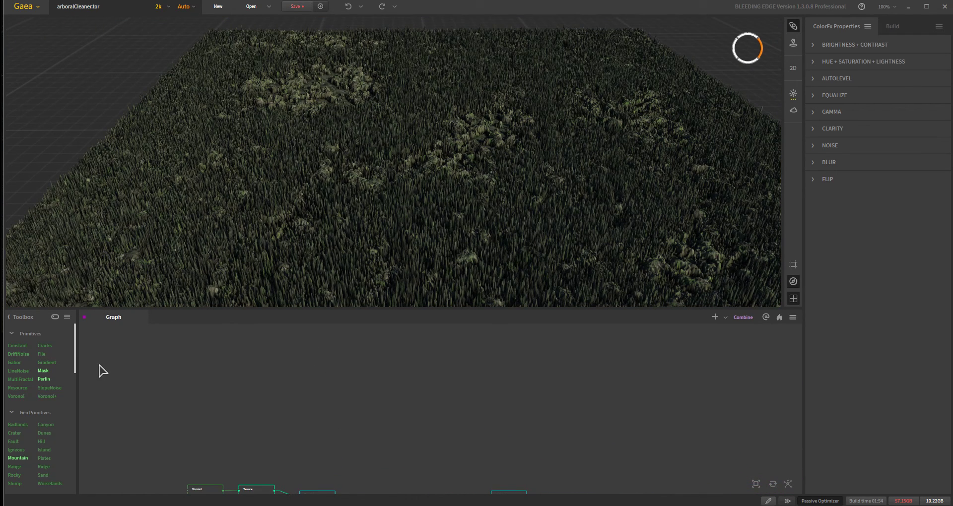
{"action": "left_click_drag", "start_coordinate": [87, 390], "coordinate": [110, 388]}
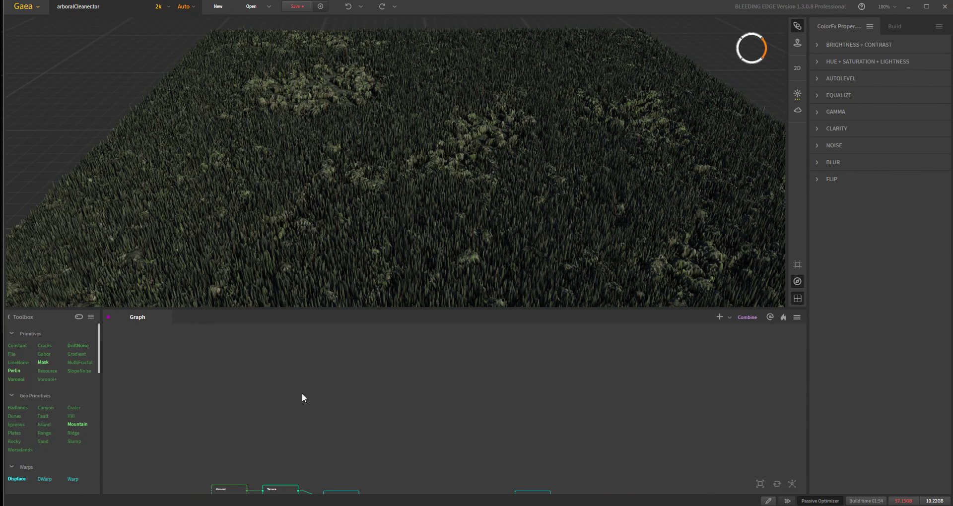
{"action": "left_click_drag", "start_coordinate": [320, 379], "coordinate": [320, 379]}
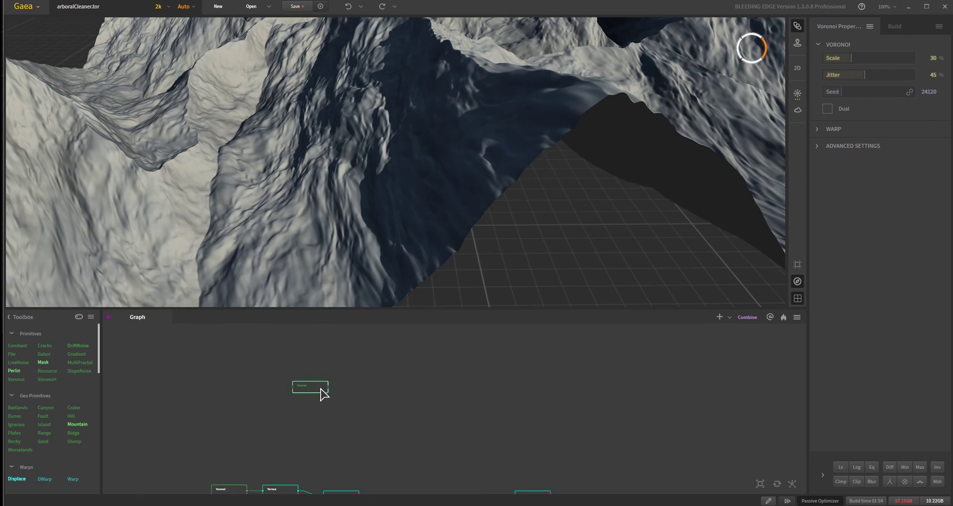
Raise the new Voronoi's Scale to 100% and set its Warp Amplitude to 0%.
{"action": "left_click_drag", "start_coordinate": [324, 391], "coordinate": [265, 382]}
{"action": "left_click_drag", "start_coordinate": [850, 58], "coordinate": [938, 110]}
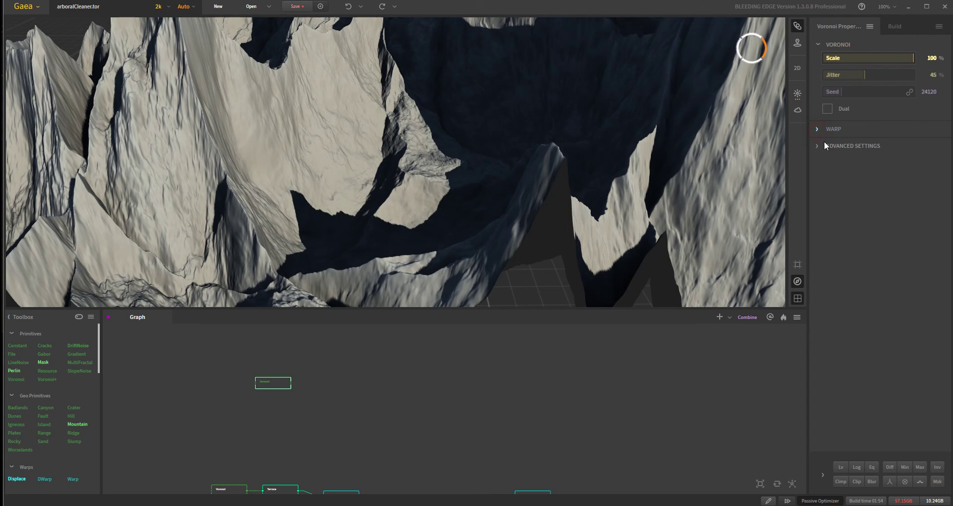
{"action": "left_click", "coordinate": [823, 129]}
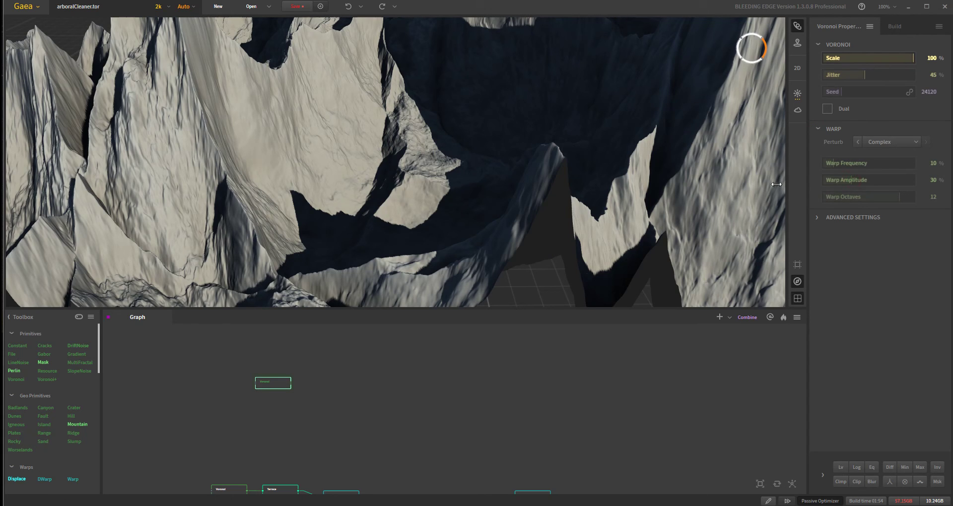
{"action": "left_click_drag", "start_coordinate": [776, 184], "coordinate": [769, 203]}
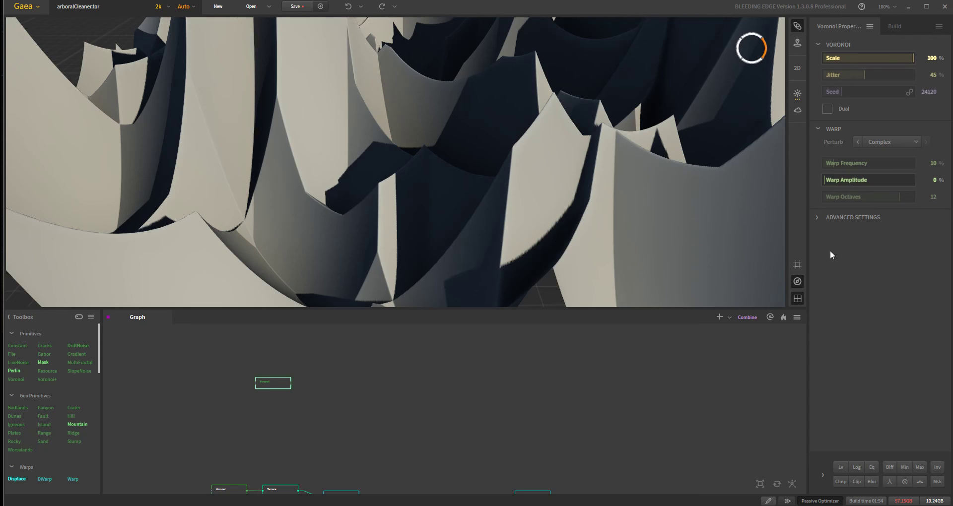
Set Scale X and Scale Y to 20 and lower Influence to 13%.
{"action": "left_click", "coordinate": [818, 217]}
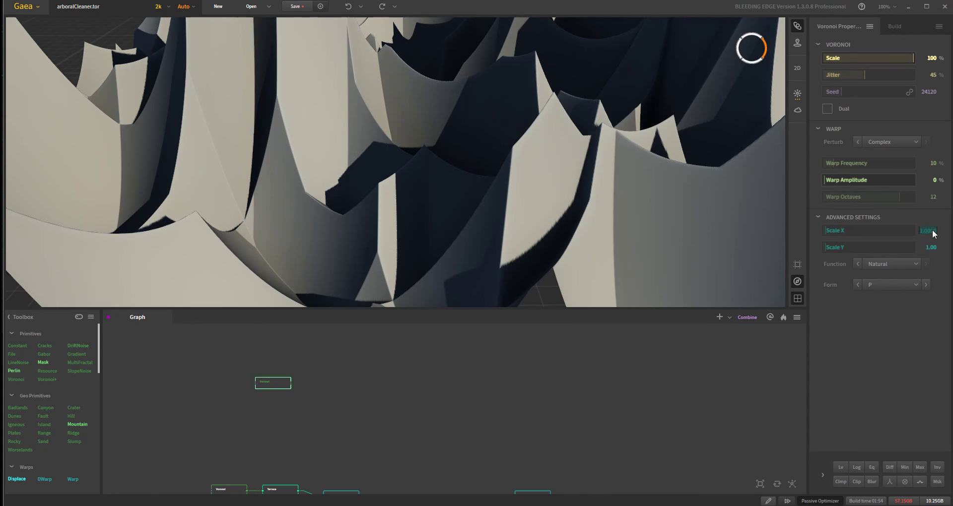
{"action": "type", "text": "20"}
{"action": "left_click", "coordinate": [929, 247]}
{"action": "type", "text": "20"}
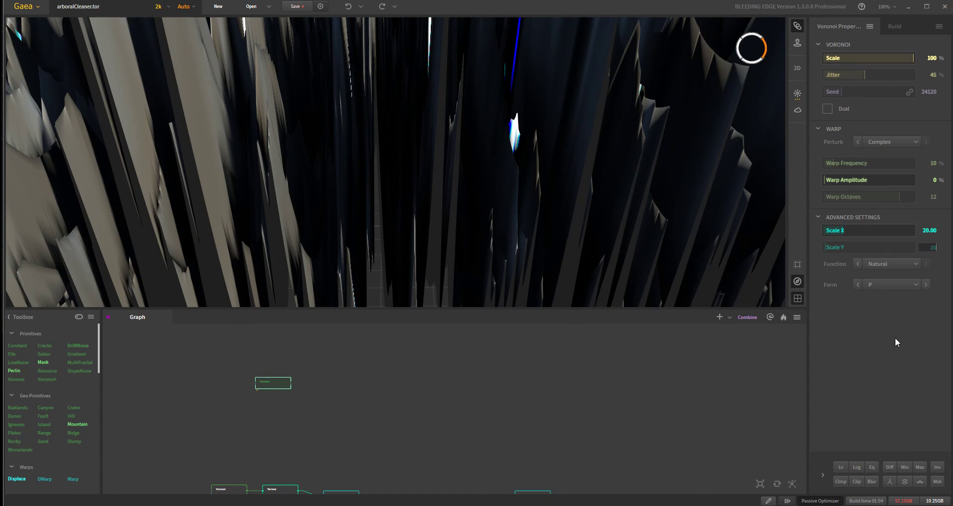
{"action": "key", "text": "Return"}
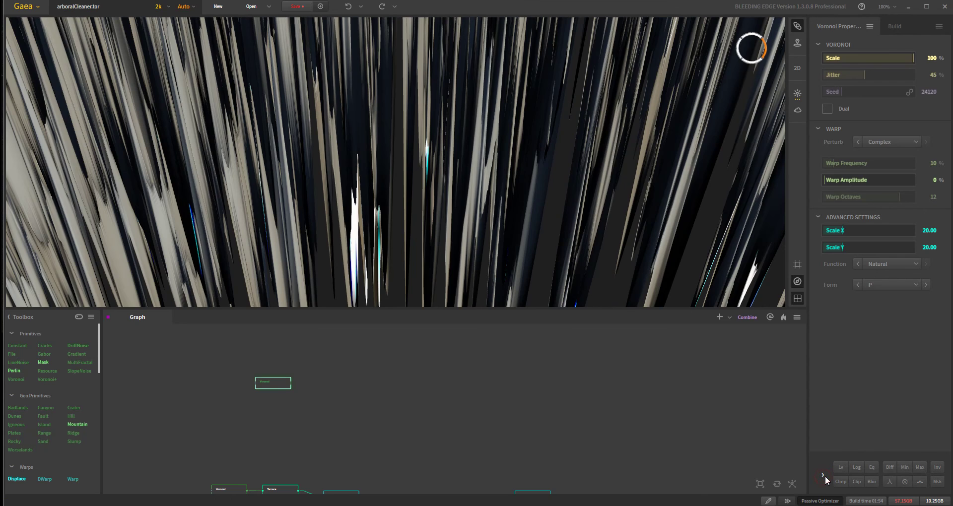
{"action": "left_click", "coordinate": [823, 474]}
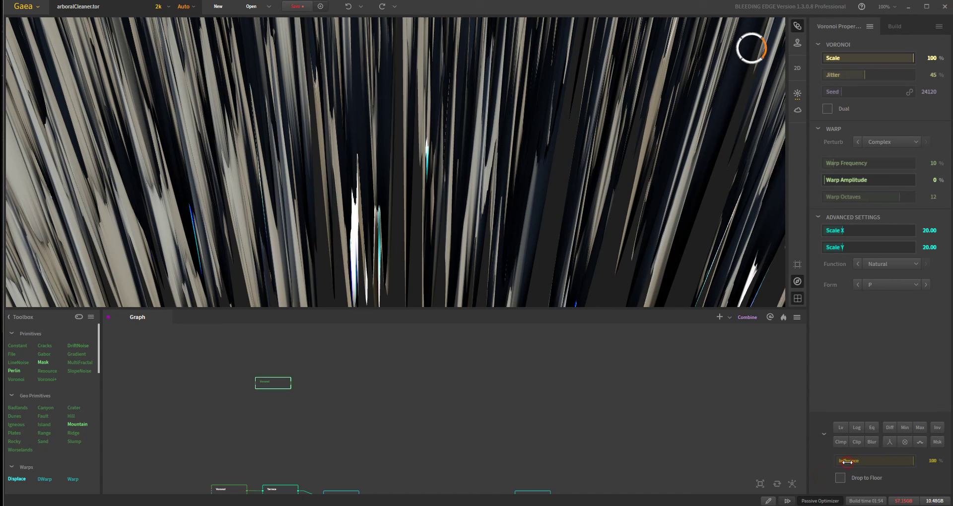
{"action": "left_click", "coordinate": [848, 462]}
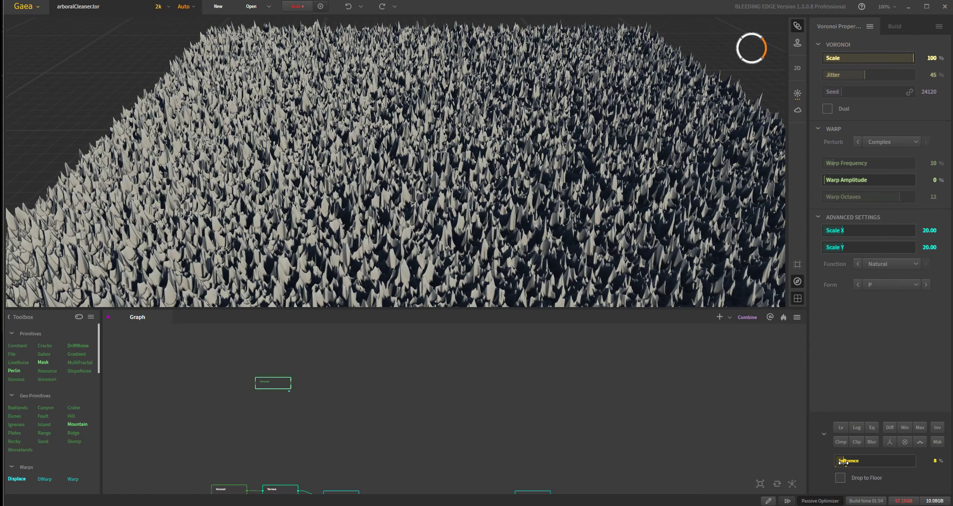
Lower the Voronoi's Influence to 6% and switch its Form to S.
{"action": "left_click", "coordinate": [840, 462]}
{"action": "scroll", "coordinate": [439, 152], "scroll_direction": "up", "scroll_amount": 2}
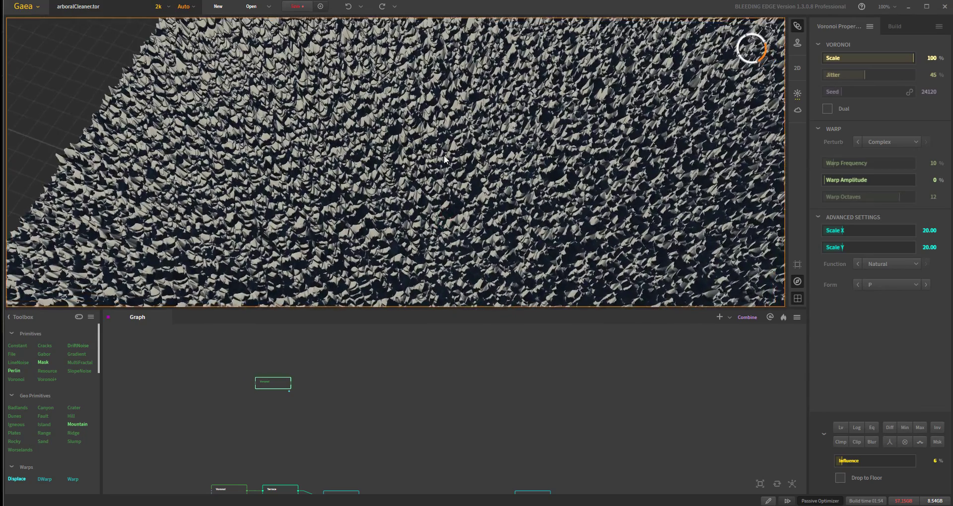
{"action": "left_click", "coordinate": [883, 284]}
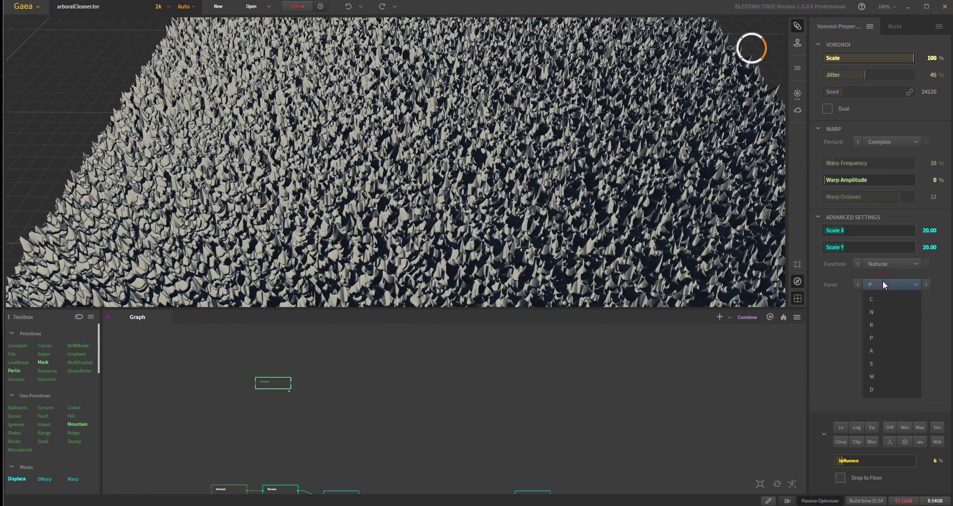
{"action": "left_click", "coordinate": [881, 363]}
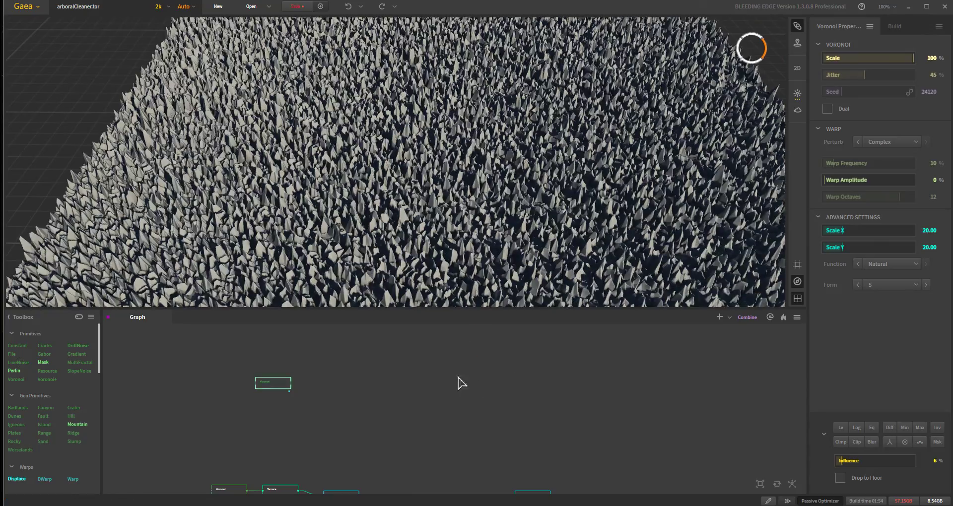
Inspect the resulting thin spike field and lower Jitter from 45% to 18%.
{"action": "left_click_drag", "start_coordinate": [438, 207], "coordinate": [716, 208]}
{"action": "left_click_drag", "start_coordinate": [506, 227], "coordinate": [487, 227]}
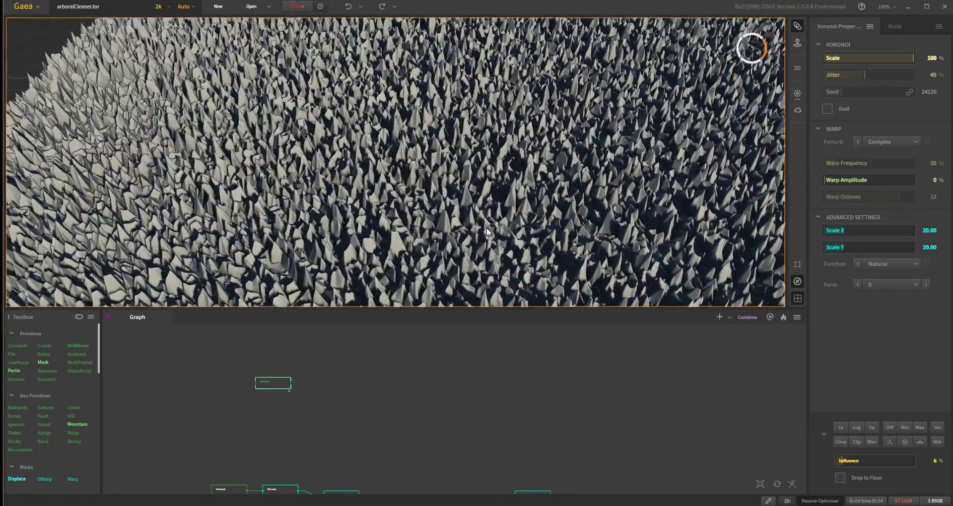
{"action": "scroll", "coordinate": [487, 228], "scroll_direction": "down", "scroll_amount": 5}
{"action": "scroll", "coordinate": [485, 234], "scroll_direction": "up", "scroll_amount": 3}
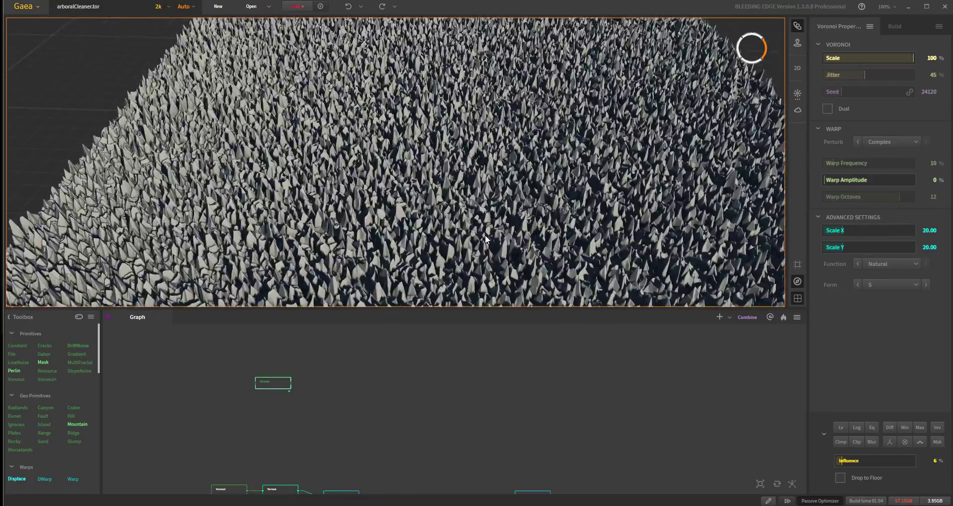
{"action": "scroll", "coordinate": [484, 234], "scroll_direction": "down", "scroll_amount": 2}
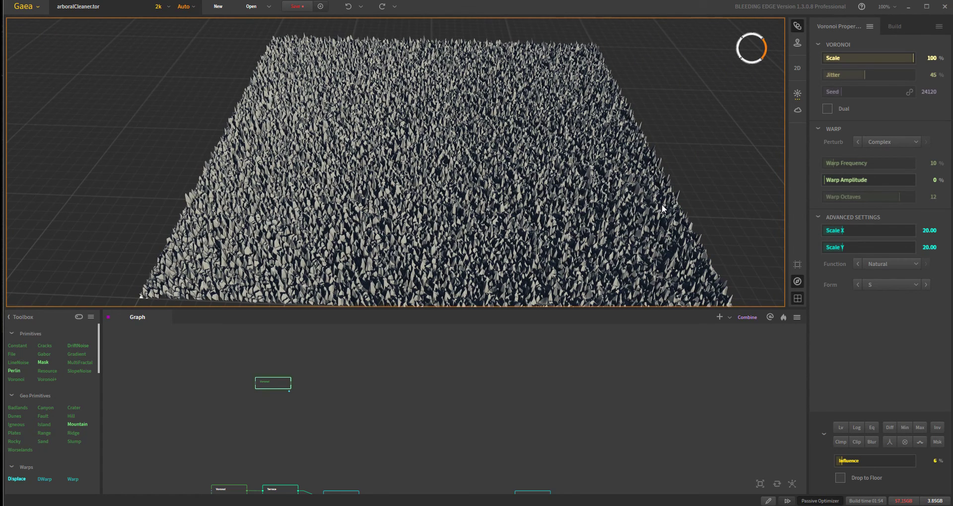
{"action": "left_click", "coordinate": [839, 74]}
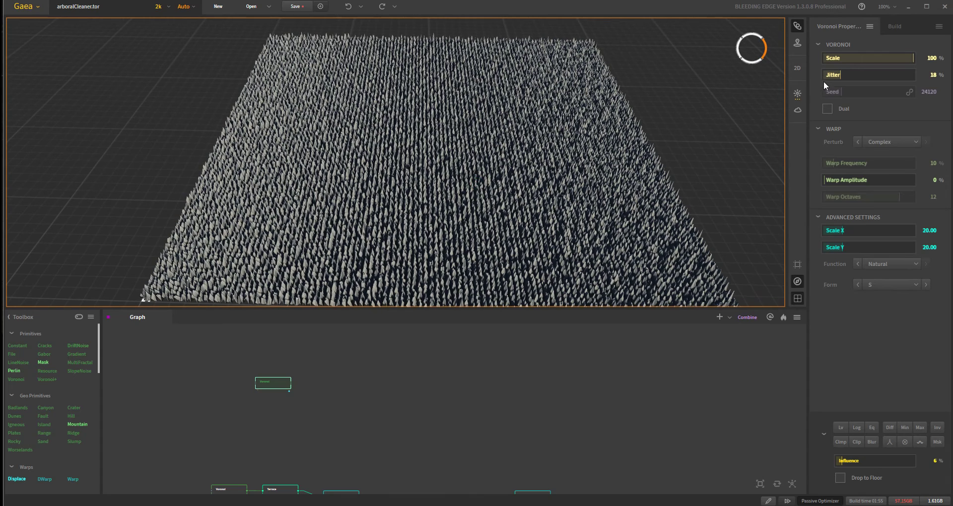
Reduce Jitter to 10% and inspect the now grid-like field of thin spikes.
{"action": "left_click", "coordinate": [833, 76]}
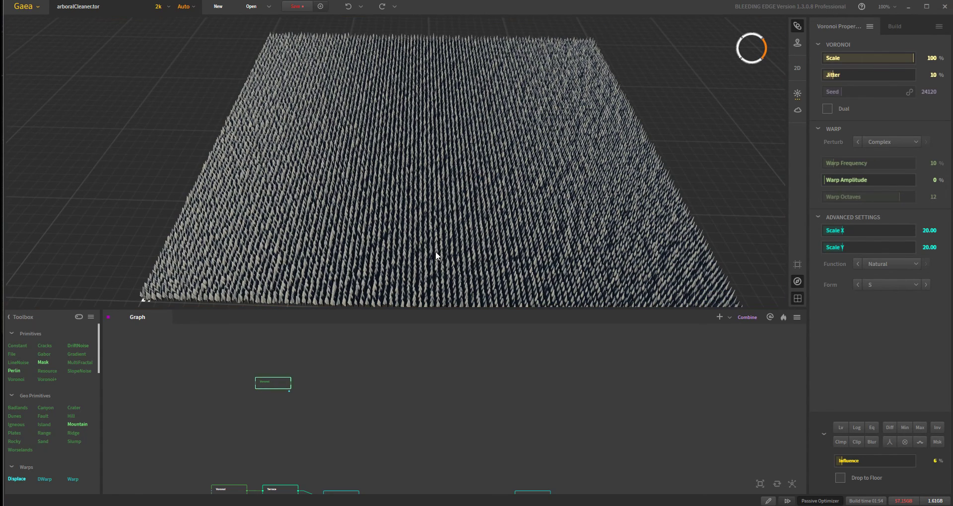
{"action": "scroll", "coordinate": [435, 248], "scroll_direction": "up", "scroll_amount": 5}
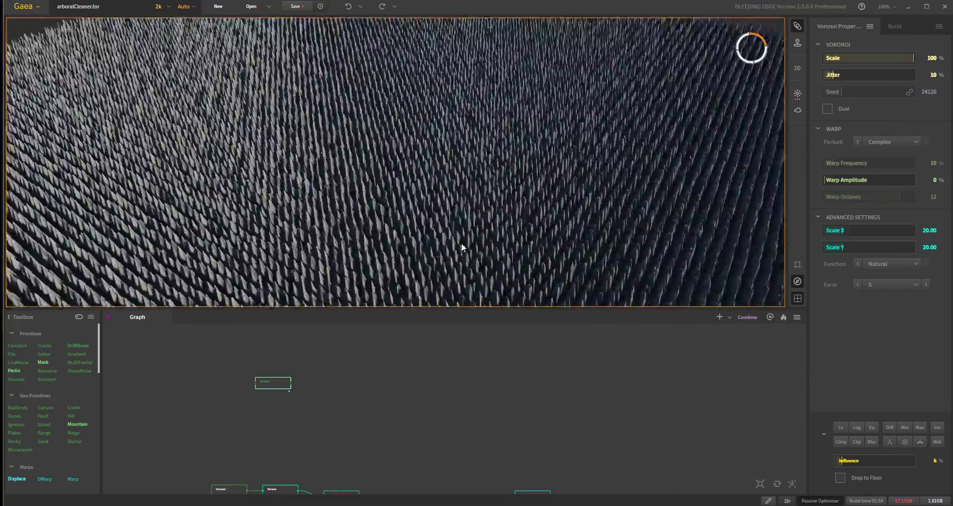
{"action": "scroll", "coordinate": [461, 246], "scroll_direction": "down", "scroll_amount": 3}
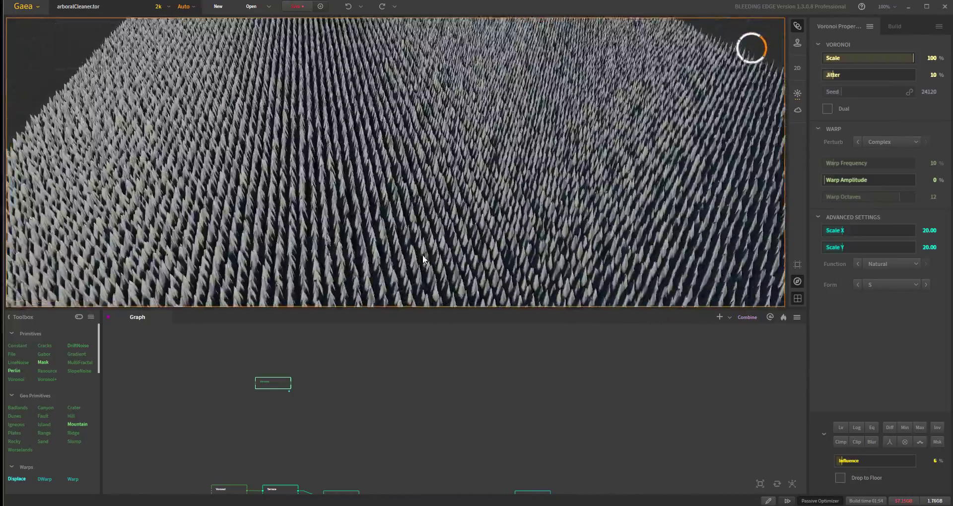
{"action": "scroll", "coordinate": [423, 258], "scroll_direction": "down", "scroll_amount": 5}
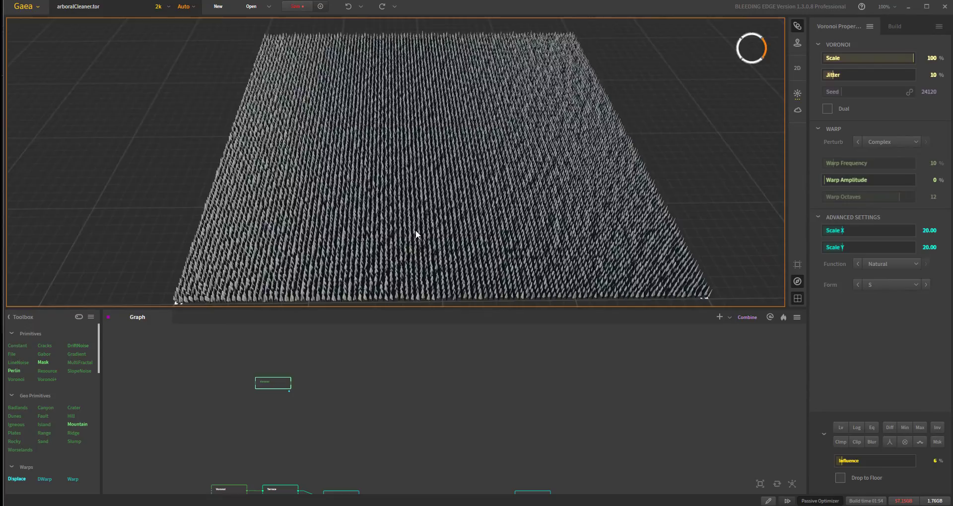
{"action": "scroll", "coordinate": [416, 230], "scroll_direction": "up", "scroll_amount": 3}
{"action": "scroll", "coordinate": [415, 231], "scroll_direction": "down", "scroll_amount": 3}
{"action": "left_click_drag", "start_coordinate": [416, 230], "coordinate": [413, 249]}
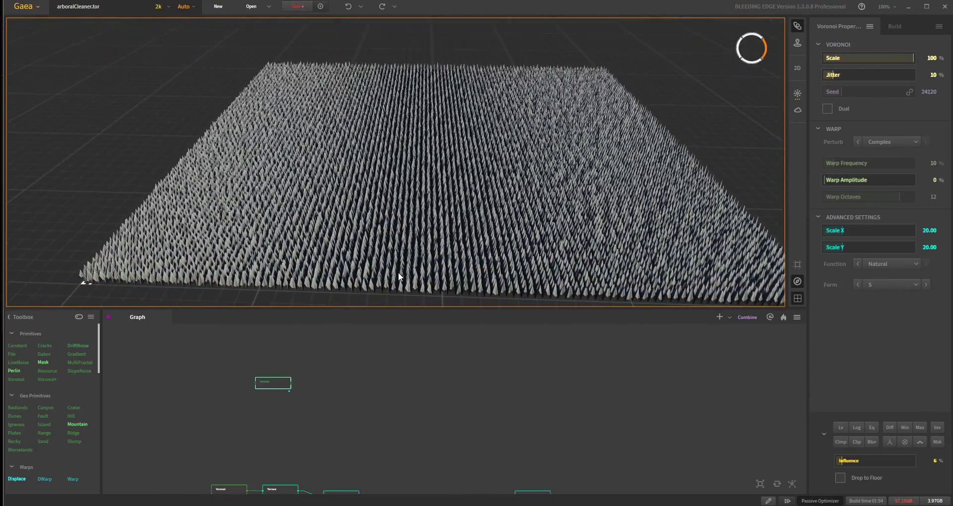
{"action": "scroll", "coordinate": [398, 246], "scroll_direction": "down", "scroll_amount": 2}
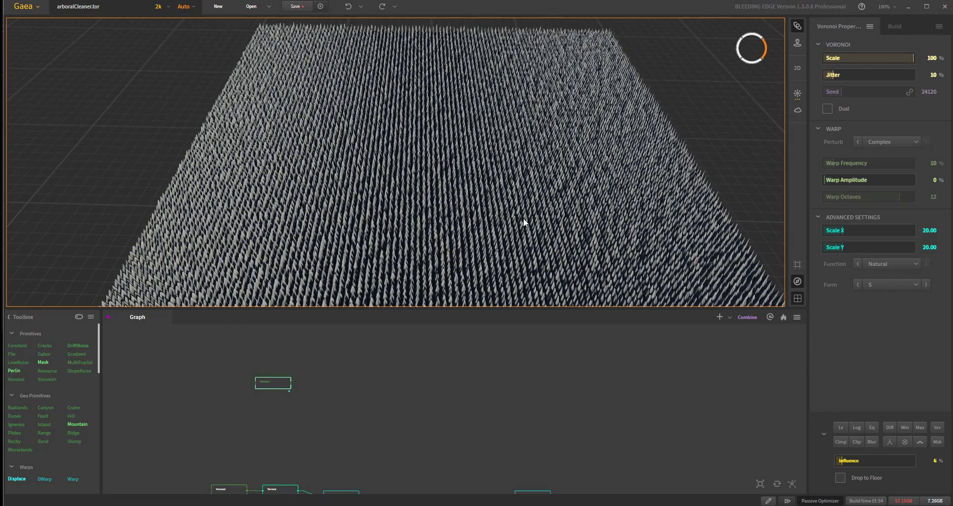
{"action": "left_click_drag", "start_coordinate": [523, 218], "coordinate": [450, 292]}
{"action": "left_click", "coordinate": [402, 400]}
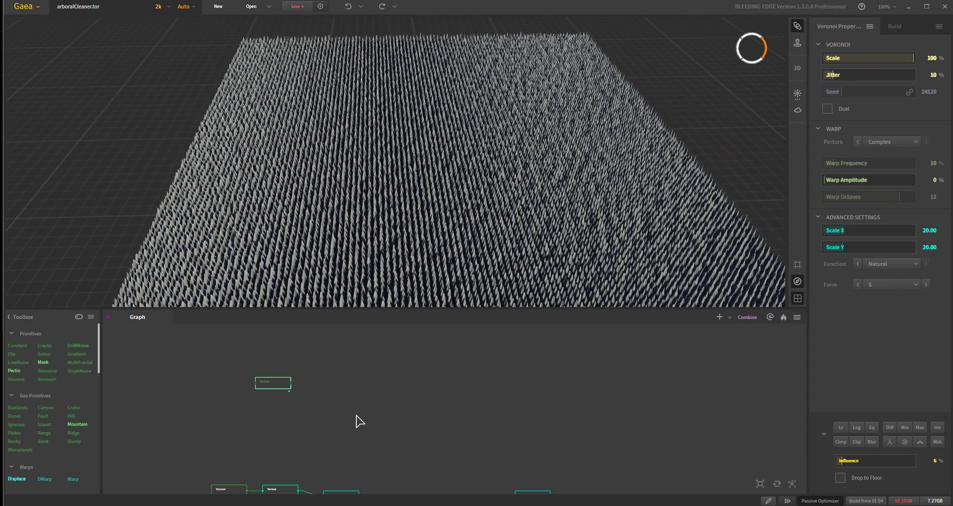
{"action": "left_click", "coordinate": [275, 383]}
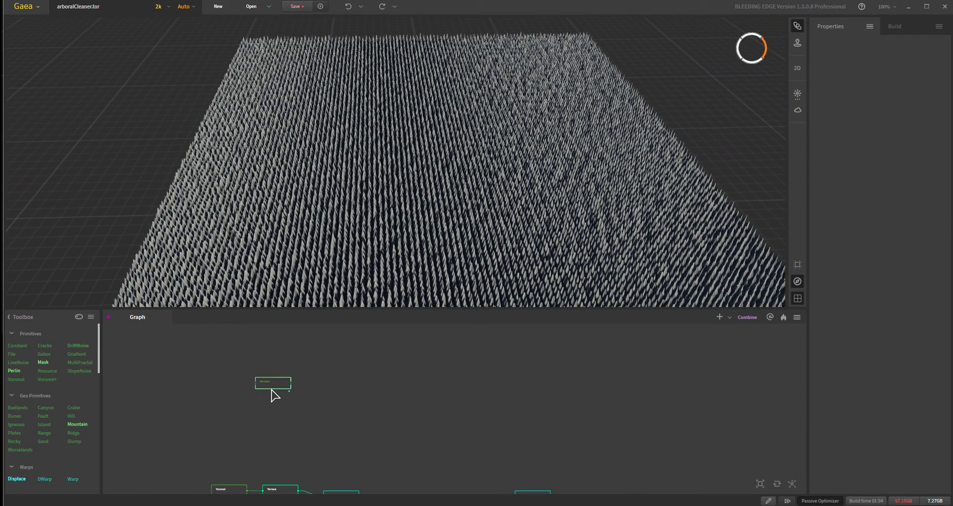
Duplicate the Voronoi node with Ctrl+D and place the copy beneath the original.
{"action": "left_click", "coordinate": [281, 383]}
{"action": "left_click_drag", "start_coordinate": [278, 377], "coordinate": [286, 370]}
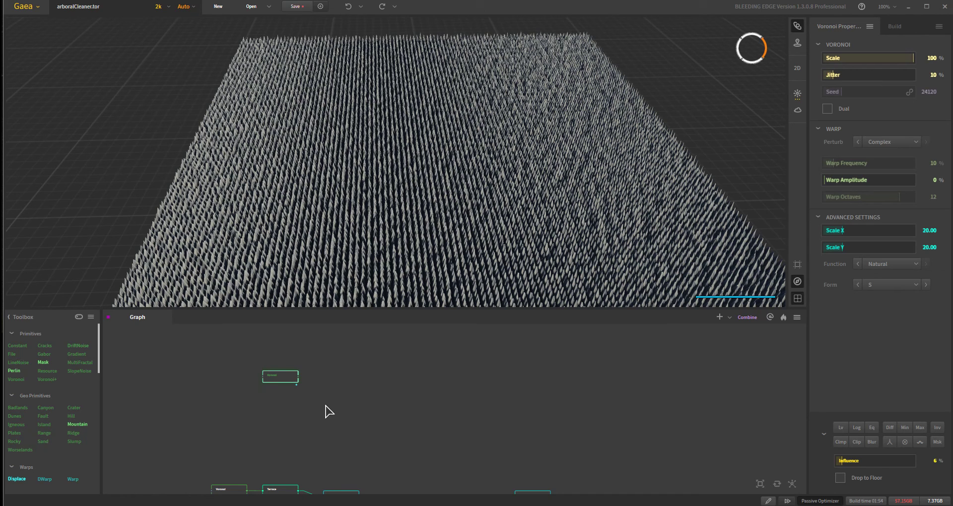
{"action": "key", "text": "ctrl+d"}
{"action": "left_click_drag", "start_coordinate": [315, 408], "coordinate": [291, 406]}
Set the copy's Form to N, producing blocky stepped cells.
{"action": "left_click", "coordinate": [817, 147]}
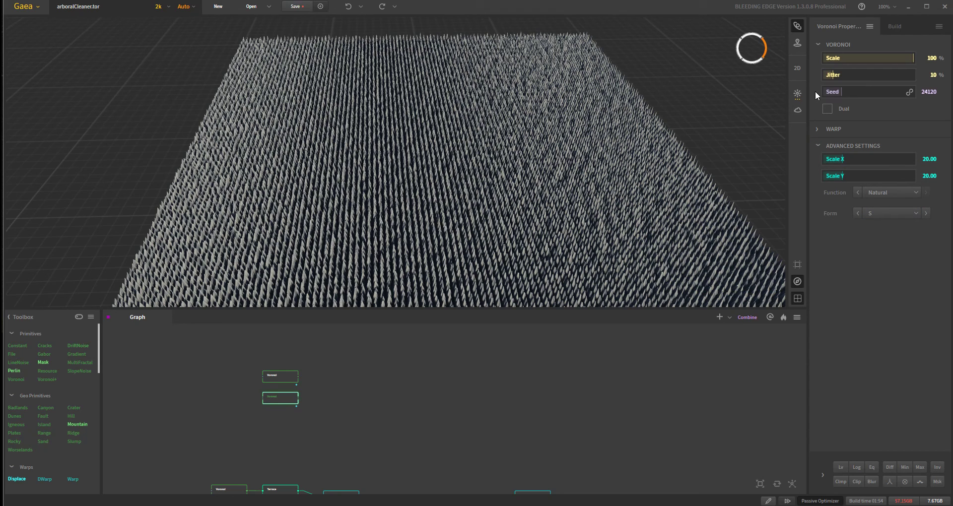
{"action": "left_click", "coordinate": [879, 210]}
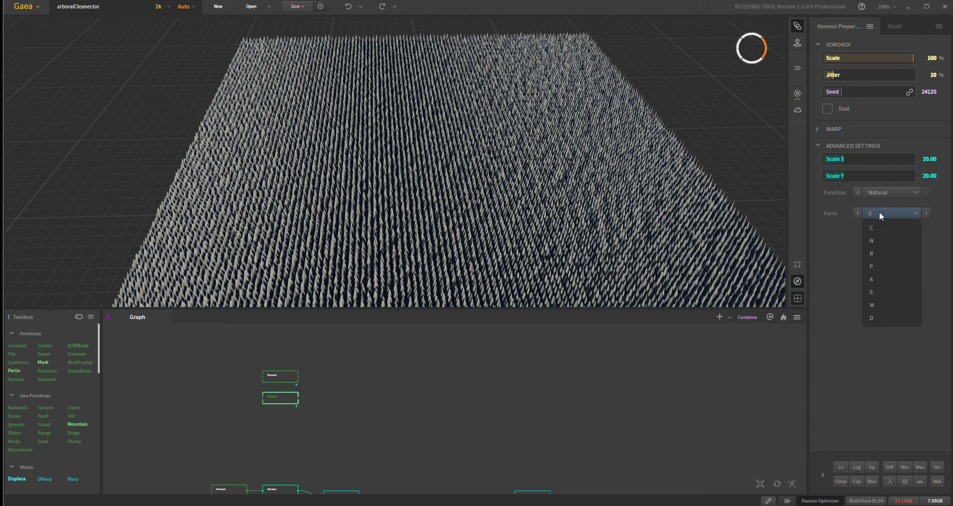
{"action": "left_click", "coordinate": [882, 241]}
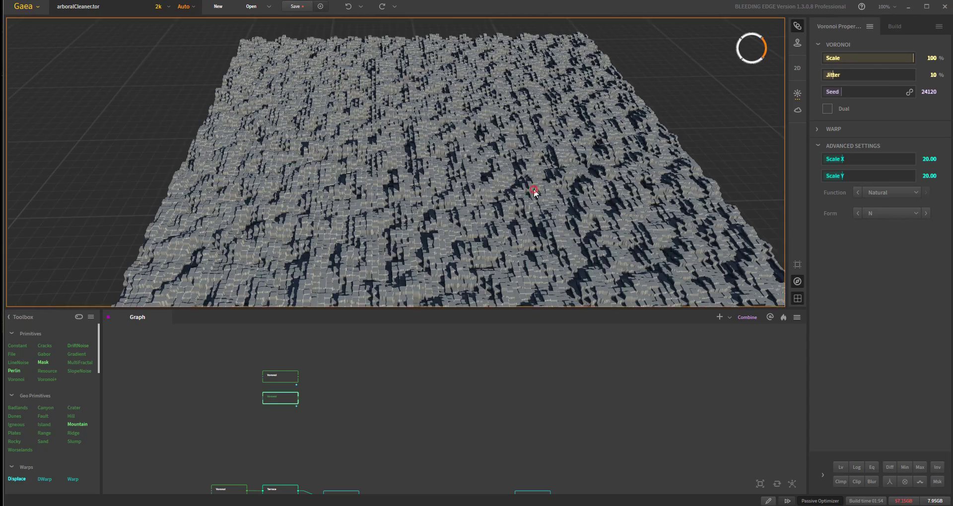
{"action": "mouse_move", "coordinate": [531, 187]}
{"action": "left_mouse_down"}
{"action": "mouse_move", "coordinate": [545, 267]}
{"action": "mouse_move", "coordinate": [533, 195]}
{"action": "left_mouse_up"}
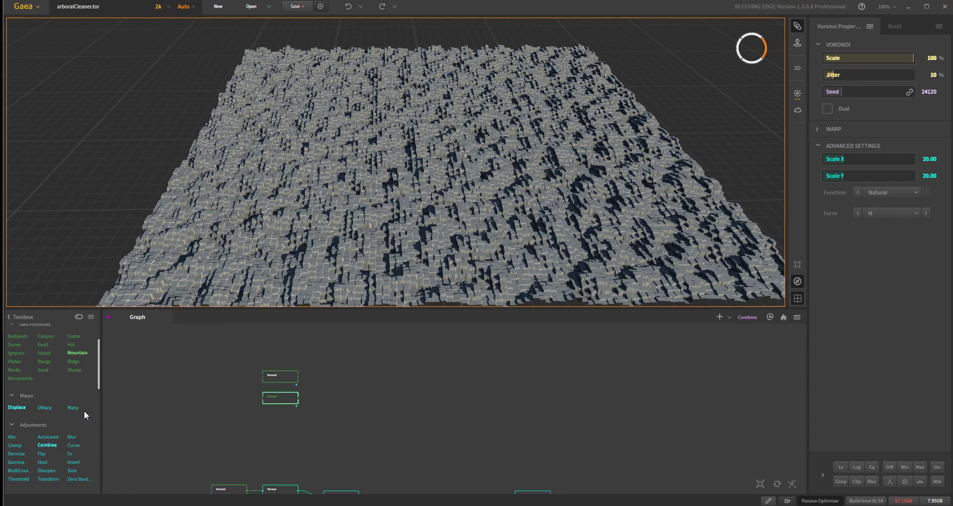
Add an AutoLevel node from Adjustments below the lower Voronoi and wire the upper Voronoi toward it.
{"action": "scroll", "coordinate": [84, 410], "scroll_direction": "down", "scroll_amount": 3}
{"action": "left_click_drag", "start_coordinate": [281, 411], "coordinate": [282, 398]}
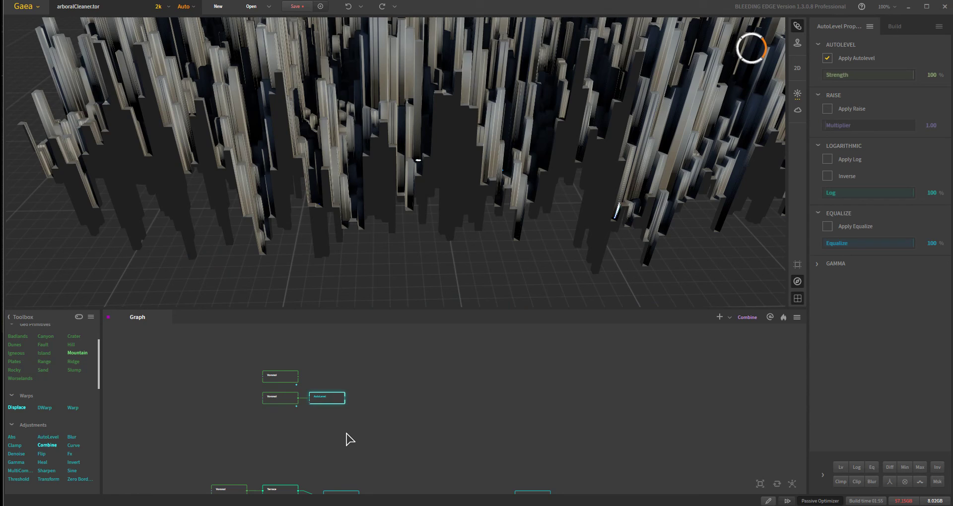
{"action": "left_click_drag", "start_coordinate": [328, 398], "coordinate": [327, 411]}
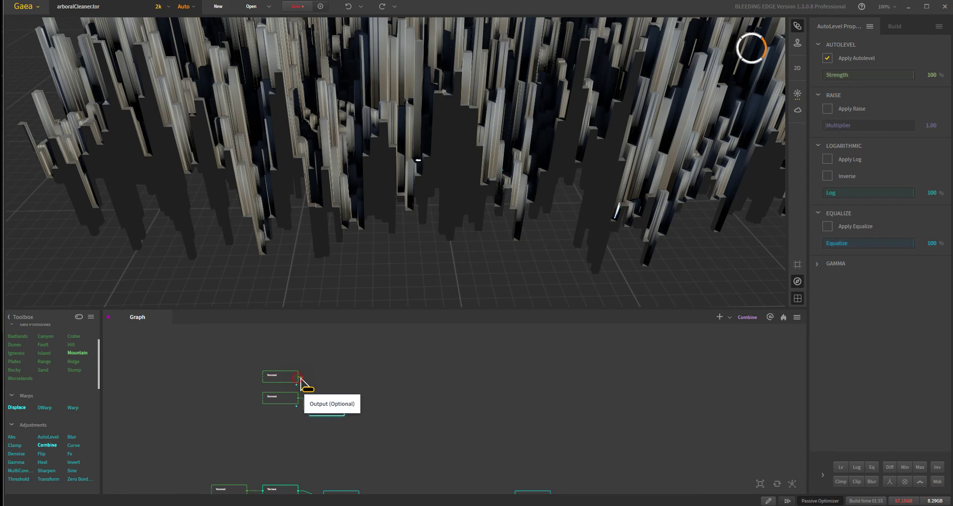
{"action": "left_click_drag", "start_coordinate": [299, 380], "coordinate": [329, 384]}
Set the Combine method to Add and raise its Ratio to 87%.
{"action": "left_click", "coordinate": [882, 58]}
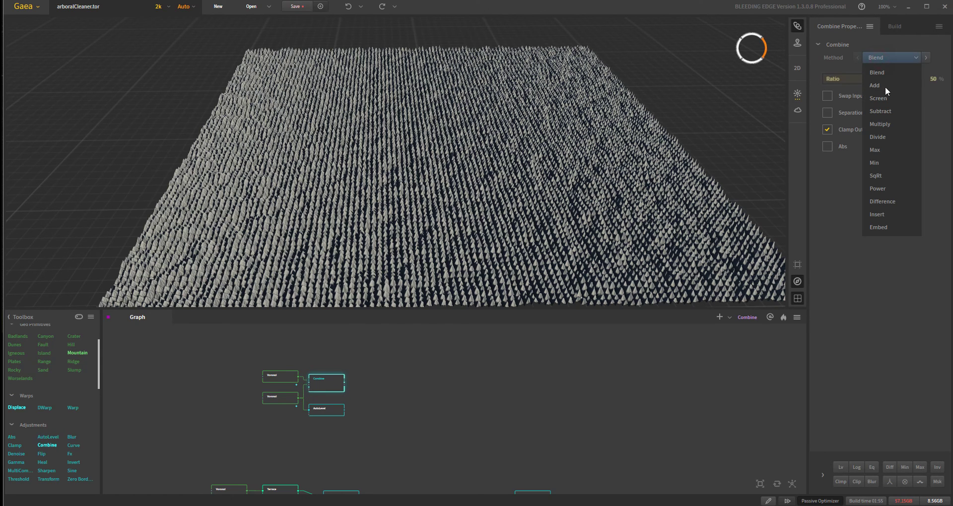
{"action": "left_click", "coordinate": [885, 86]}
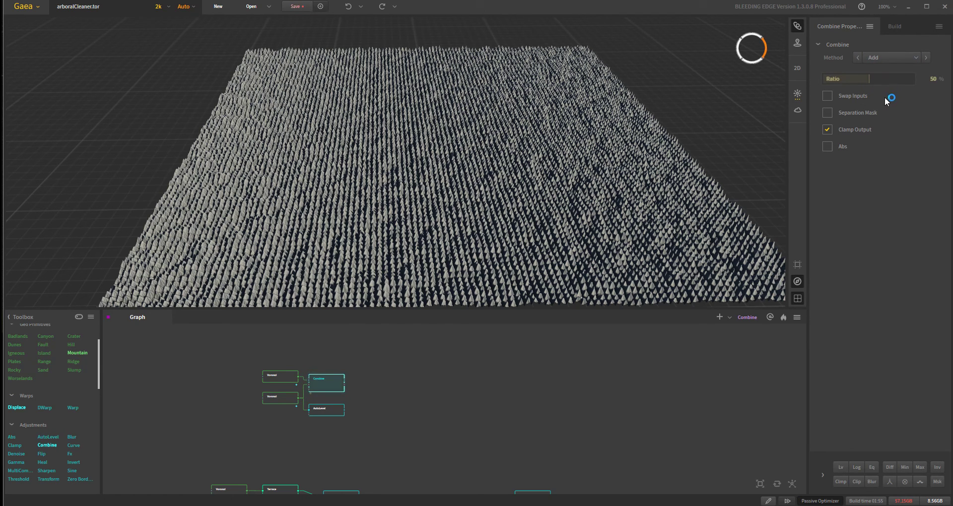
{"action": "left_click_drag", "start_coordinate": [487, 188], "coordinate": [485, 258]}
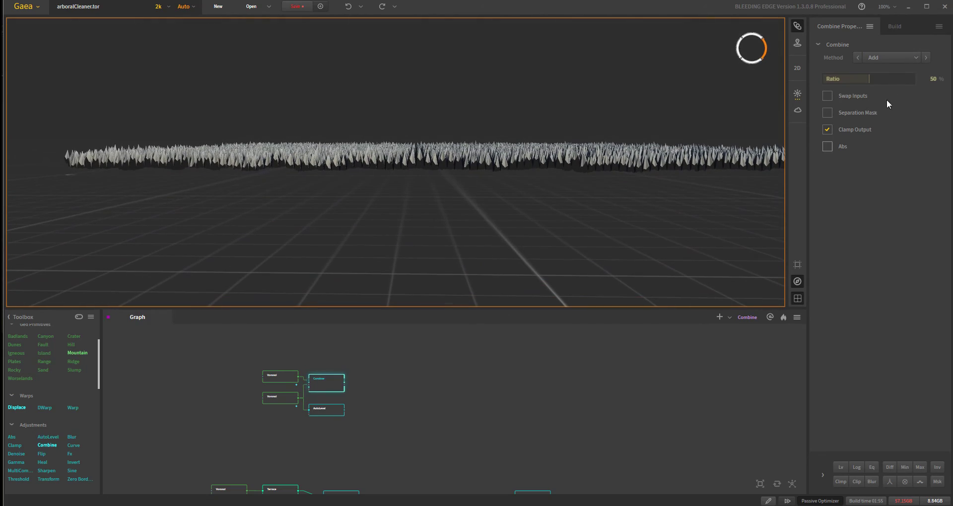
{"action": "left_click_drag", "start_coordinate": [881, 79], "coordinate": [884, 77]}
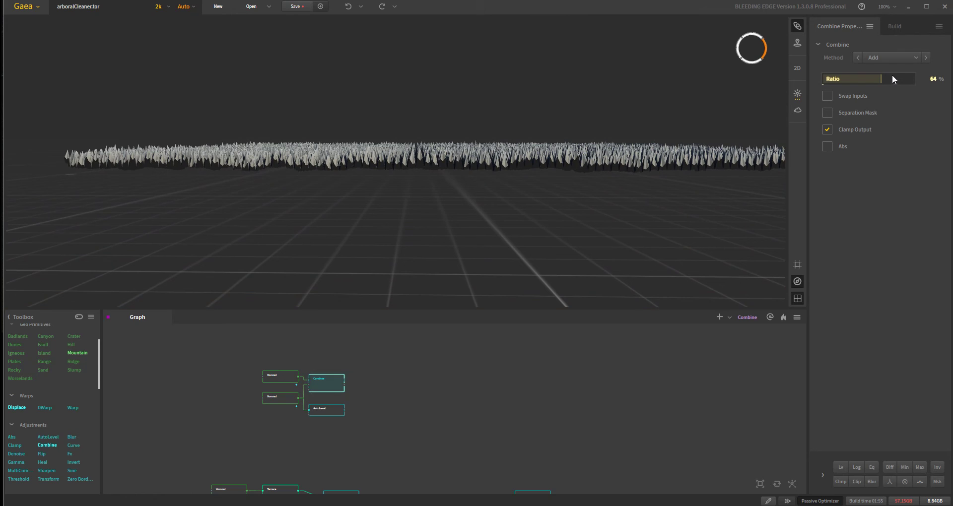
{"action": "left_click", "coordinate": [893, 75]}
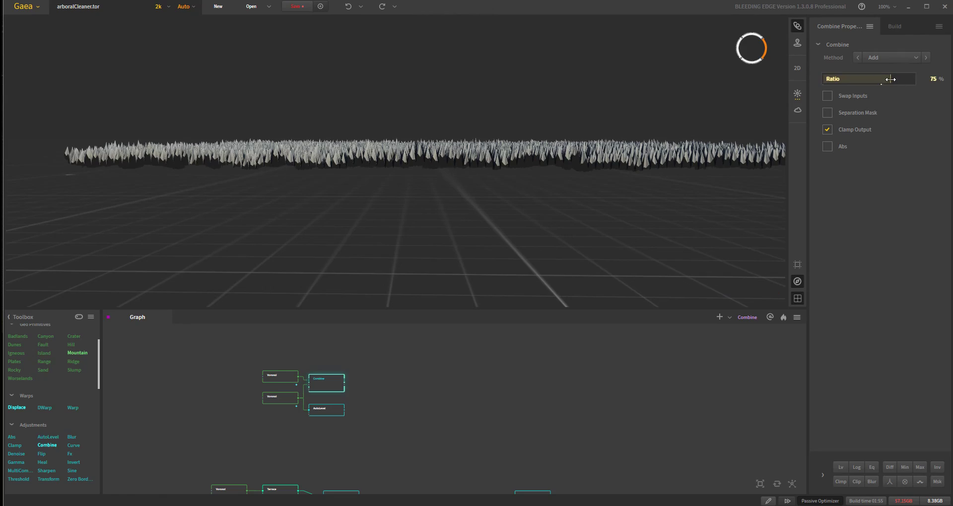
{"action": "left_click_drag", "start_coordinate": [902, 78], "coordinate": [913, 79]}
{"action": "left_click_drag", "start_coordinate": [426, 171], "coordinate": [416, 108]}
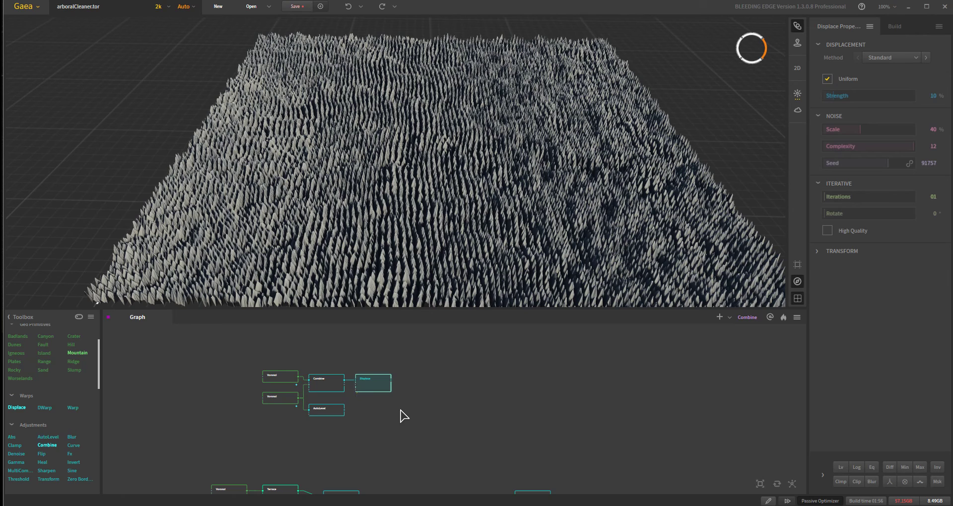
Set the Displace node after the Combine to the Rugged method.
{"action": "left_click", "coordinate": [329, 387]}
{"action": "left_click", "coordinate": [378, 392]}
{"action": "left_click", "coordinate": [892, 58]}
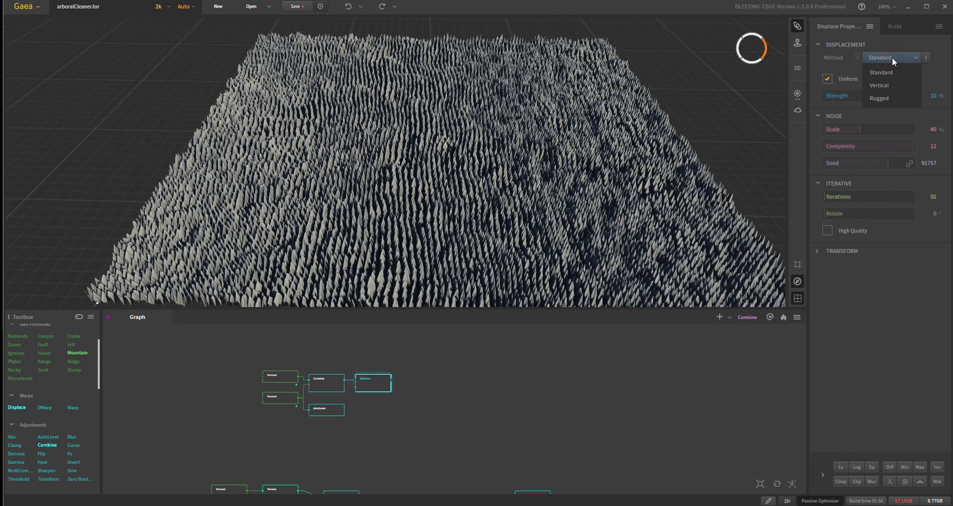
{"action": "left_click", "coordinate": [890, 98]}
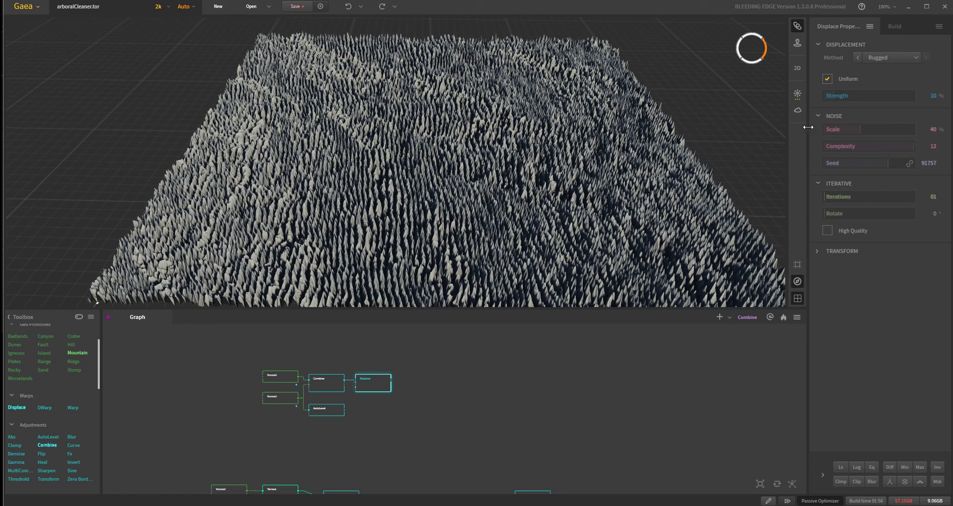
Try Displace Scale 0% and 5 iterations, then reset to Scale 40% and 1 iteration.
{"action": "left_click_drag", "start_coordinate": [861, 126], "coordinate": [755, 133]}
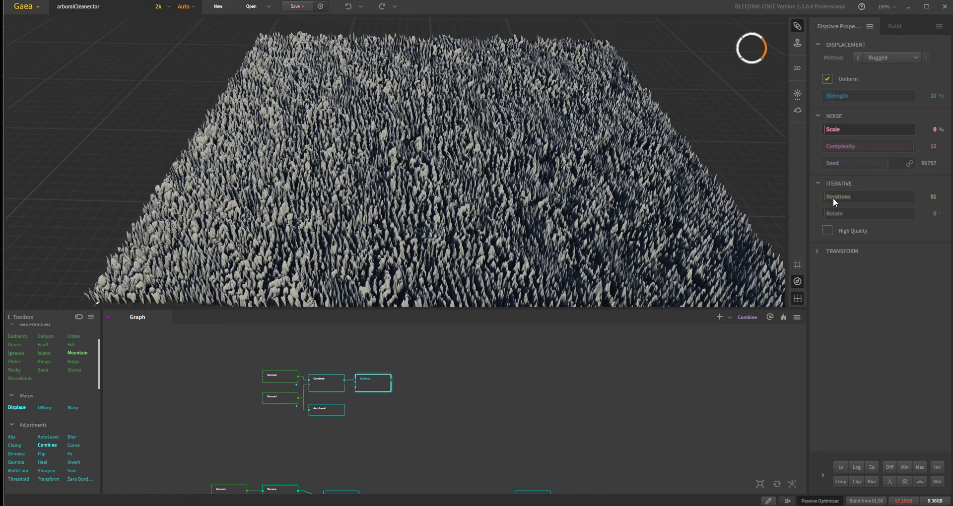
{"action": "left_click_drag", "start_coordinate": [832, 198], "coordinate": [932, 233]}
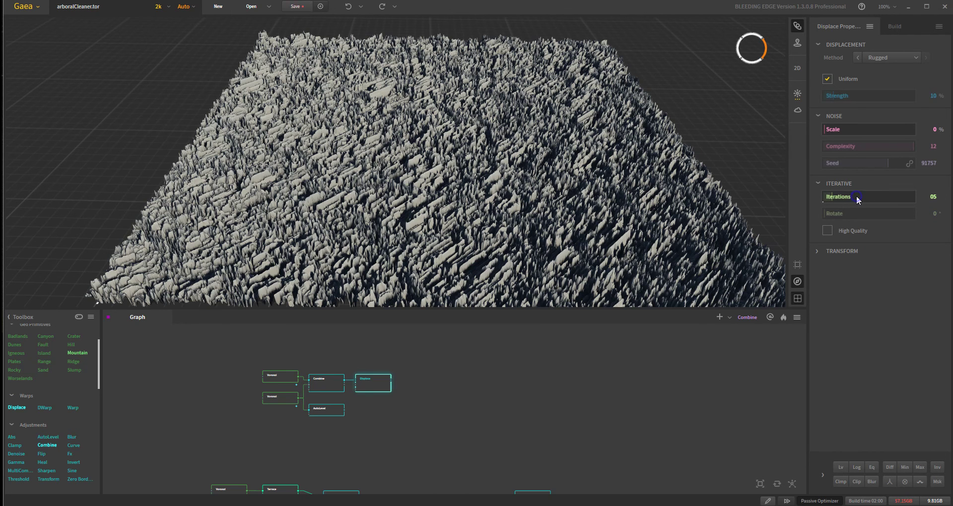
{"action": "mouse_move", "coordinate": [857, 197]}
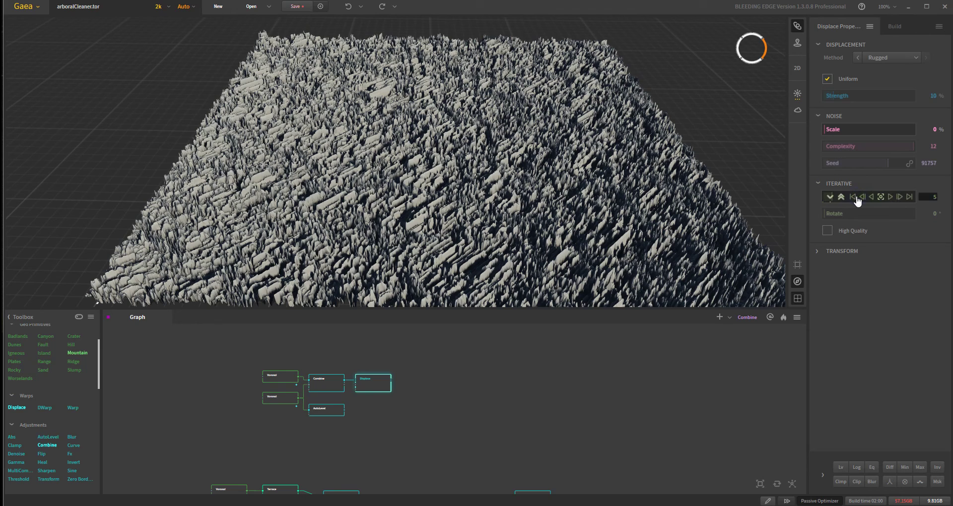
{"action": "left_click", "coordinate": [888, 199]}
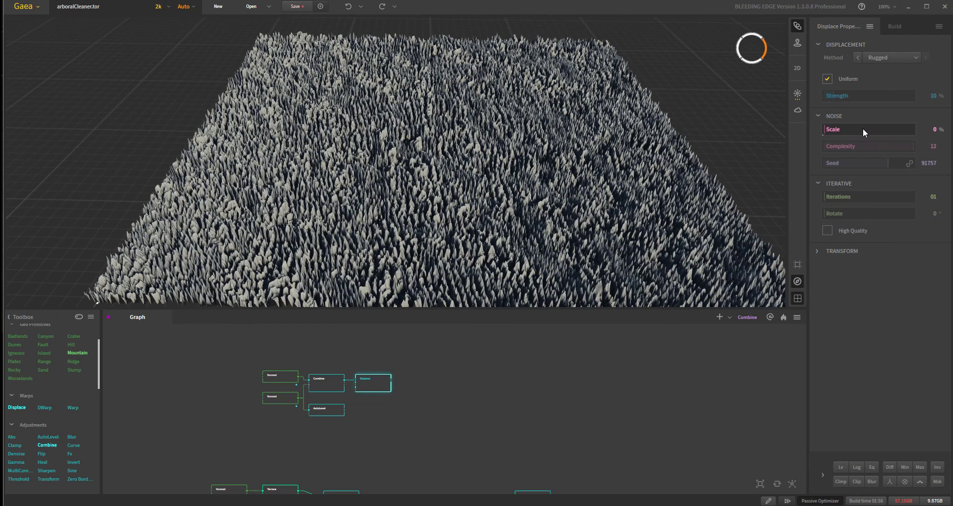
{"action": "left_click", "coordinate": [881, 130]}
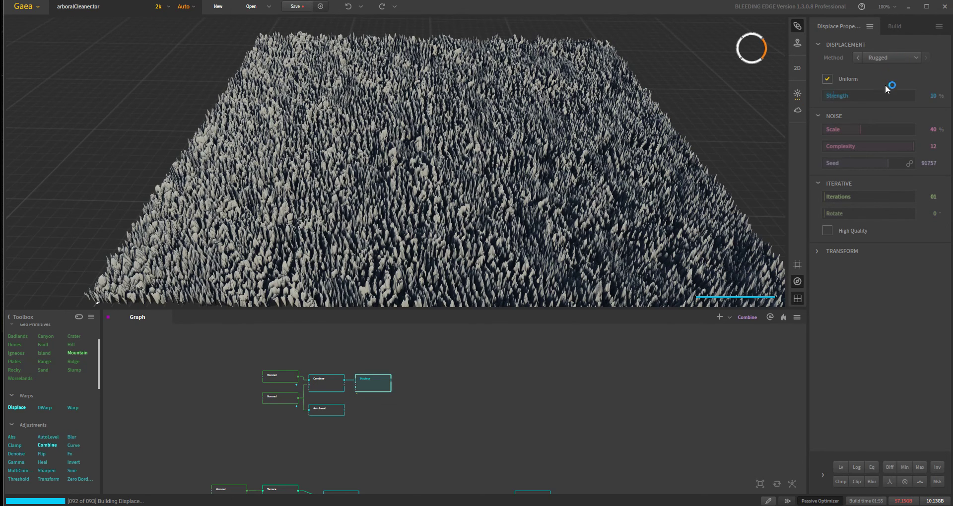
Switch the Displace method back to Standard and select the AutoLevel node.
{"action": "left_click", "coordinate": [897, 58]}
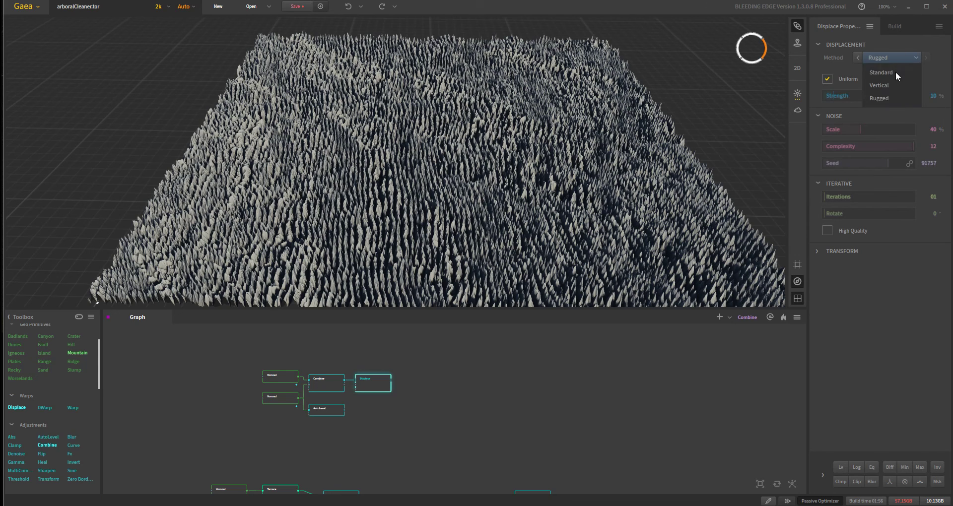
{"action": "left_click", "coordinate": [881, 72]}
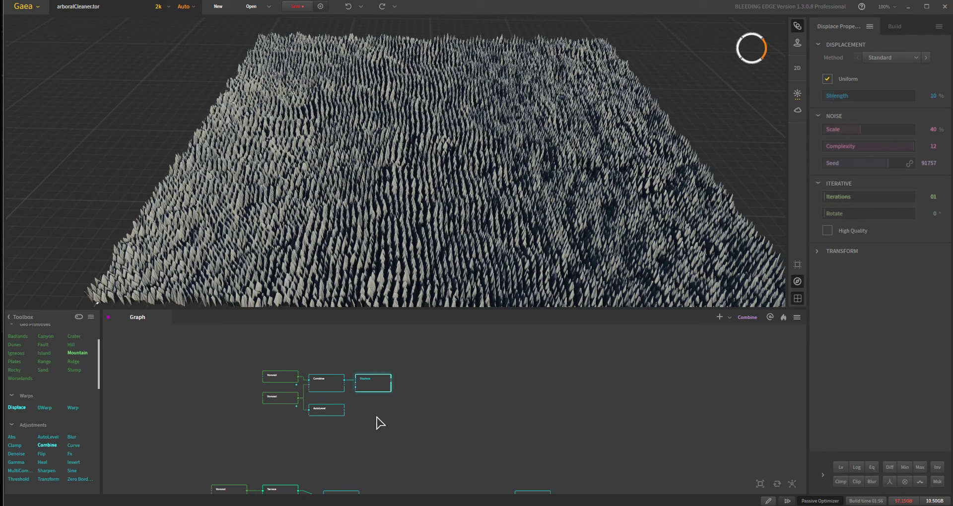
{"action": "left_click", "coordinate": [327, 411]}
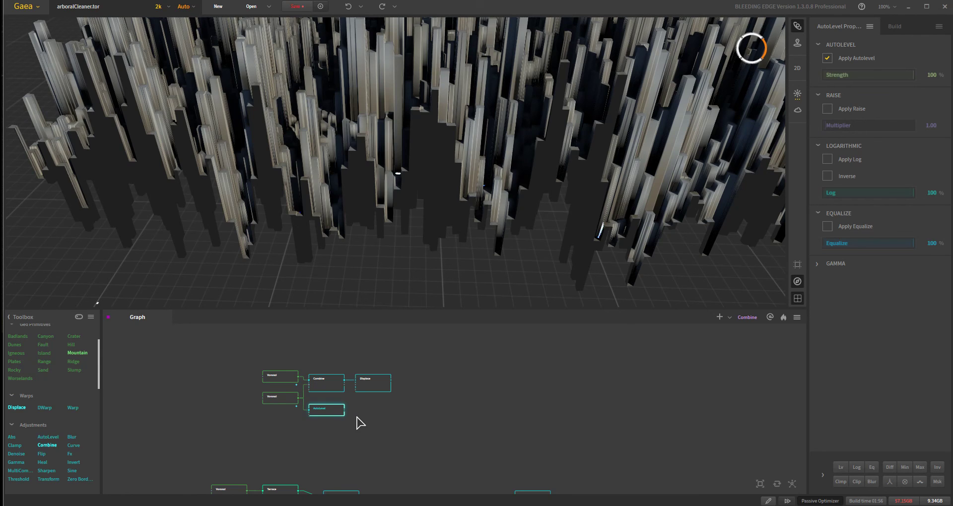
Wire AutoLevel's output into the Displace node's second input, then tilt the view more top-down.
{"action": "left_click_drag", "start_coordinate": [346, 413], "coordinate": [362, 389]}
{"action": "scroll", "coordinate": [385, 418], "scroll_direction": "up", "scroll_amount": 3}
{"action": "middle_click_drag", "start_coordinate": [475, 430], "coordinate": [436, 440]}
{"action": "left_click_drag", "start_coordinate": [435, 439], "coordinate": [454, 393]}
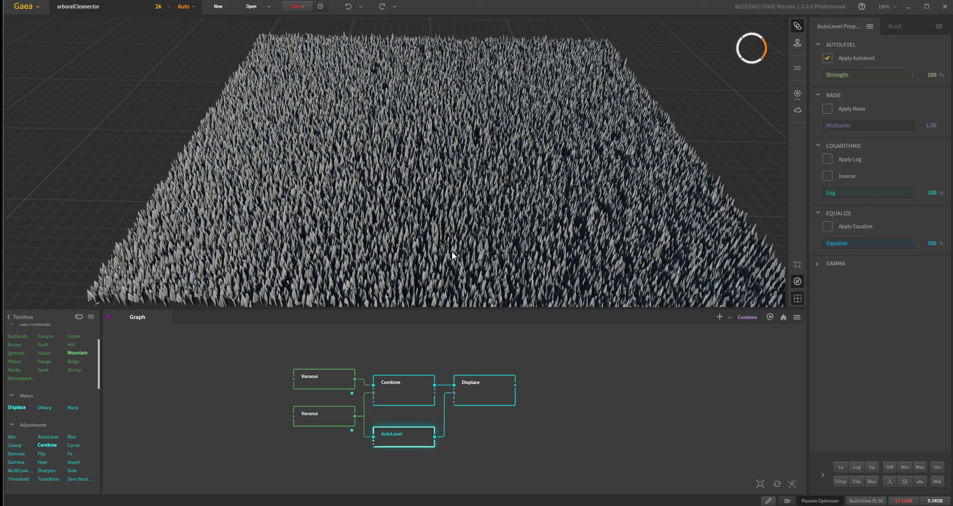
{"action": "mouse_move", "coordinate": [463, 257]}
{"action": "left_mouse_down"}
{"action": "mouse_move", "coordinate": [460, 228]}
{"action": "mouse_move", "coordinate": [459, 263]}
{"action": "mouse_move", "coordinate": [464, 248]}
{"action": "left_mouse_up"}
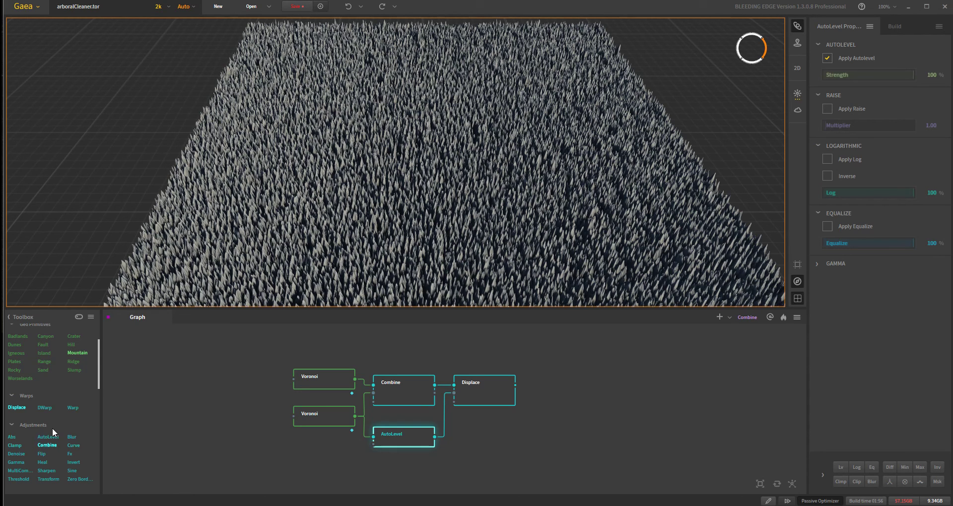
Add a SatMaps node from the Color toolbox section and attach it after AutoLevel.
{"action": "scroll", "coordinate": [52, 424], "scroll_direction": "down", "scroll_amount": 2}
{"action": "scroll", "coordinate": [52, 422], "scroll_direction": "down", "scroll_amount": 10}
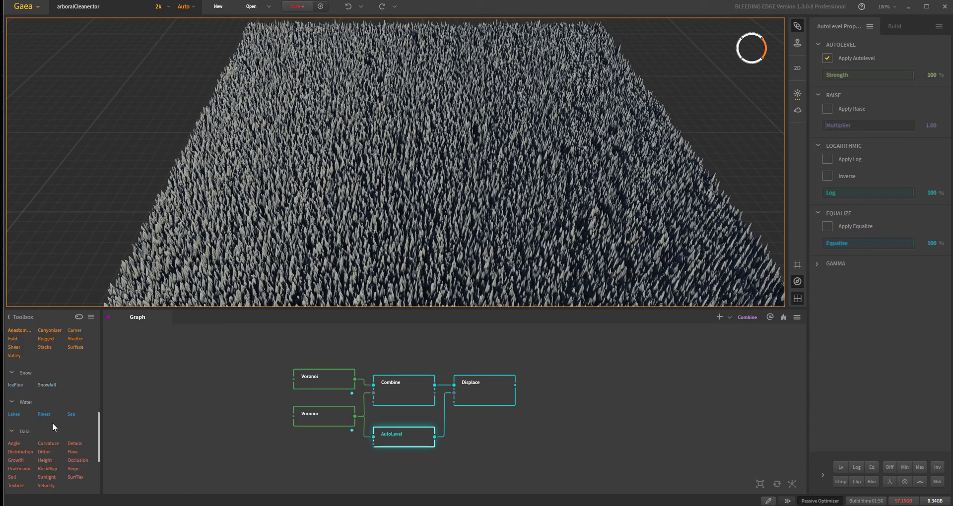
{"action": "scroll", "coordinate": [46, 449], "scroll_direction": "down", "scroll_amount": 3}
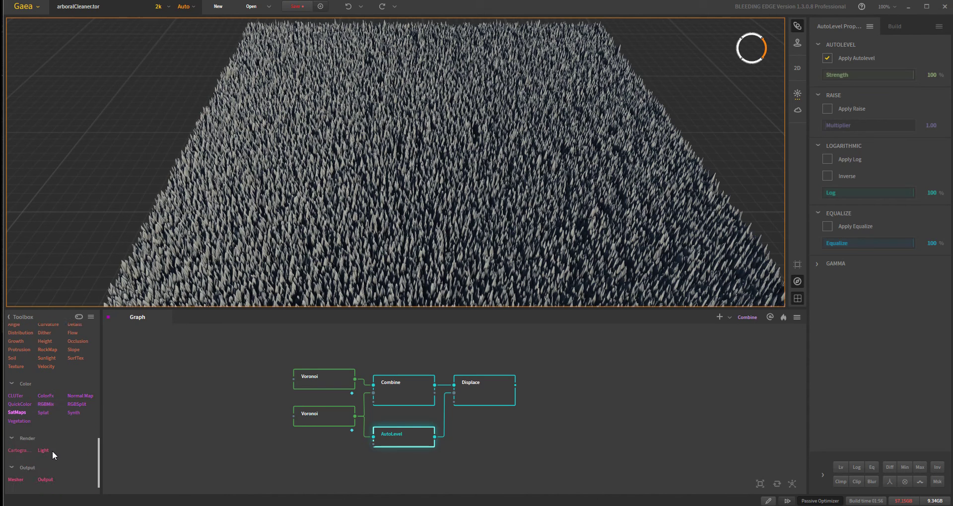
{"action": "left_click_drag", "start_coordinate": [17, 414], "coordinate": [410, 437]}
{"action": "left_click_drag", "start_coordinate": [577, 466], "coordinate": [400, 443]}
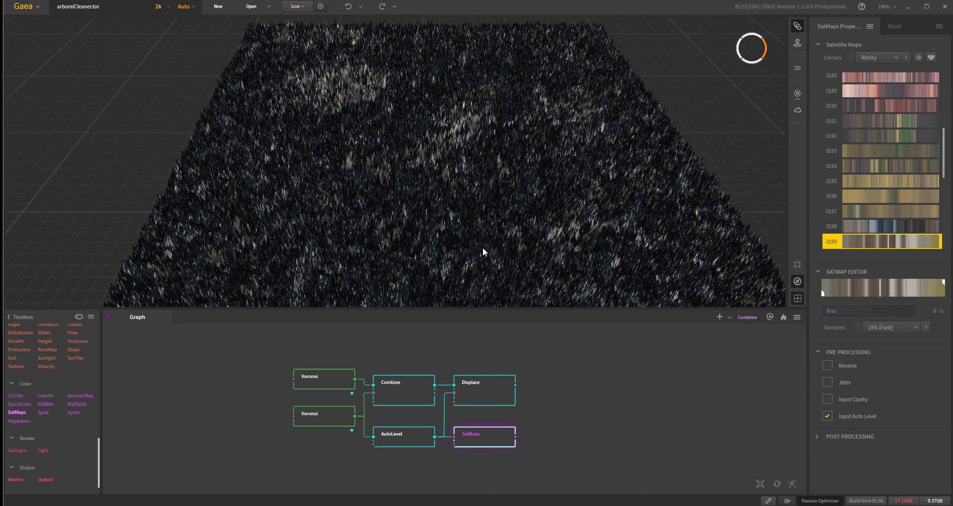
Choose Rocky library map 0194 for SatMaps and inspect the coloured spikes.
{"action": "mouse_move", "coordinate": [426, 218]}
{"action": "left_mouse_down"}
{"action": "mouse_move", "coordinate": [403, 184]}
{"action": "mouse_move", "coordinate": [378, 193]}
{"action": "mouse_move", "coordinate": [389, 209]}
{"action": "mouse_move", "coordinate": [426, 218]}
{"action": "left_mouse_up"}
{"action": "left_click", "coordinate": [885, 166]}
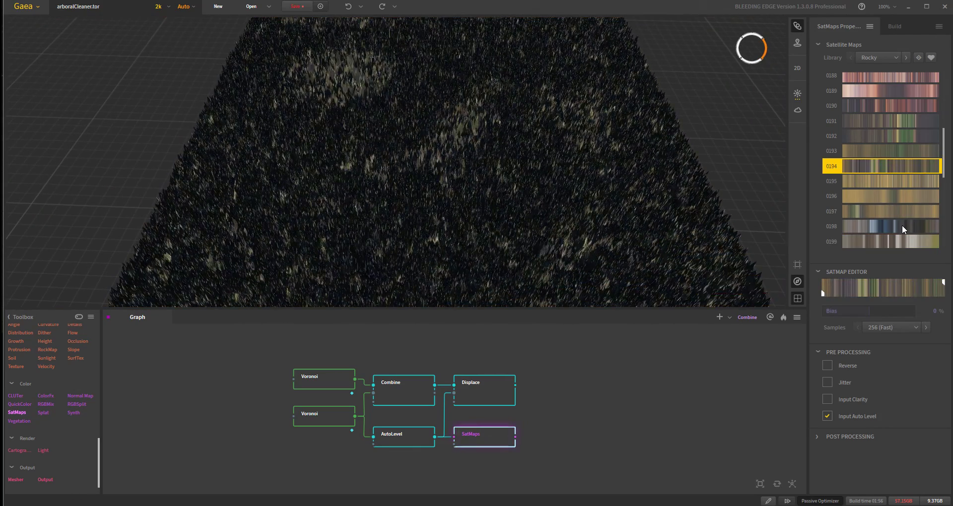
{"action": "mouse_move", "coordinate": [595, 204]}
{"action": "left_mouse_down"}
{"action": "mouse_move", "coordinate": [558, 222]}
{"action": "mouse_move", "coordinate": [501, 222]}
{"action": "mouse_move", "coordinate": [576, 222]}
{"action": "mouse_move", "coordinate": [585, 211]}
{"action": "left_mouse_up"}
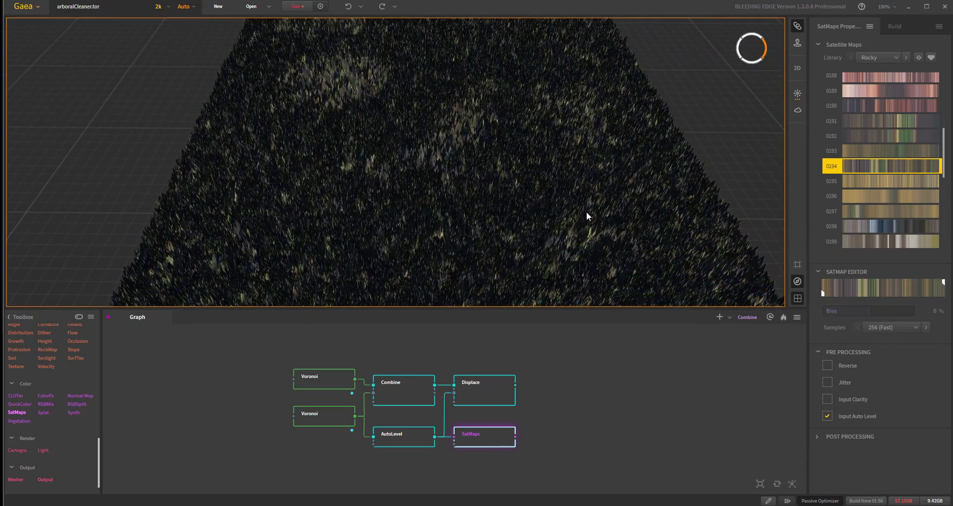
{"action": "double_click", "coordinate": [549, 255]}
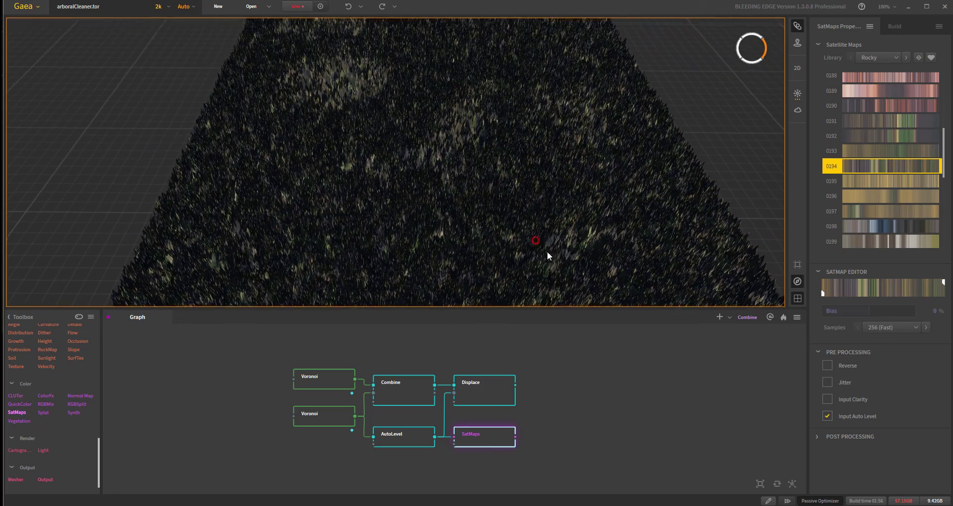
{"action": "scroll", "coordinate": [551, 272], "scroll_direction": "up", "scroll_amount": 5}
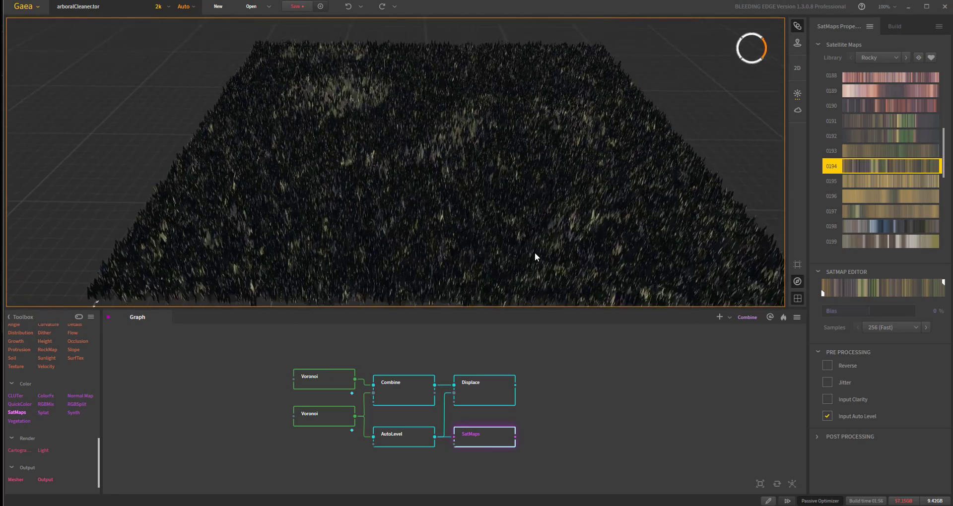
{"action": "left_click", "coordinate": [494, 399]}
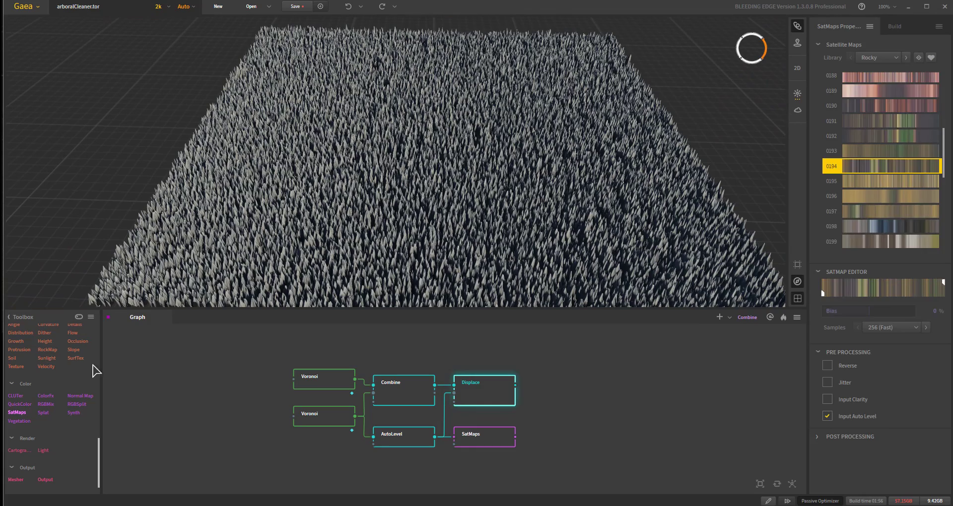
Marquee-select empty graph space so no node is selected and the plain spike field previews.
{"action": "scroll", "coordinate": [462, 169], "scroll_direction": "down", "scroll_amount": 5}
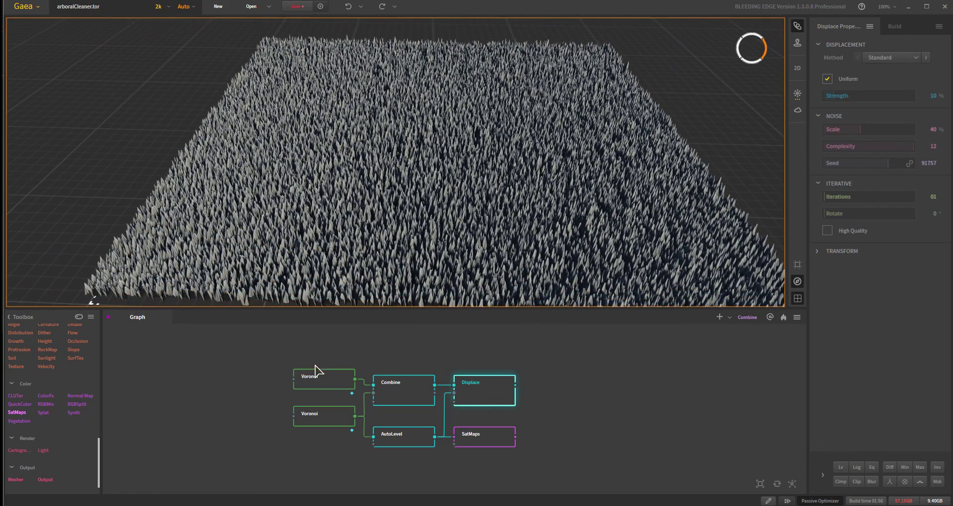
{"action": "left_click_drag", "start_coordinate": [273, 347], "coordinate": [561, 460]}
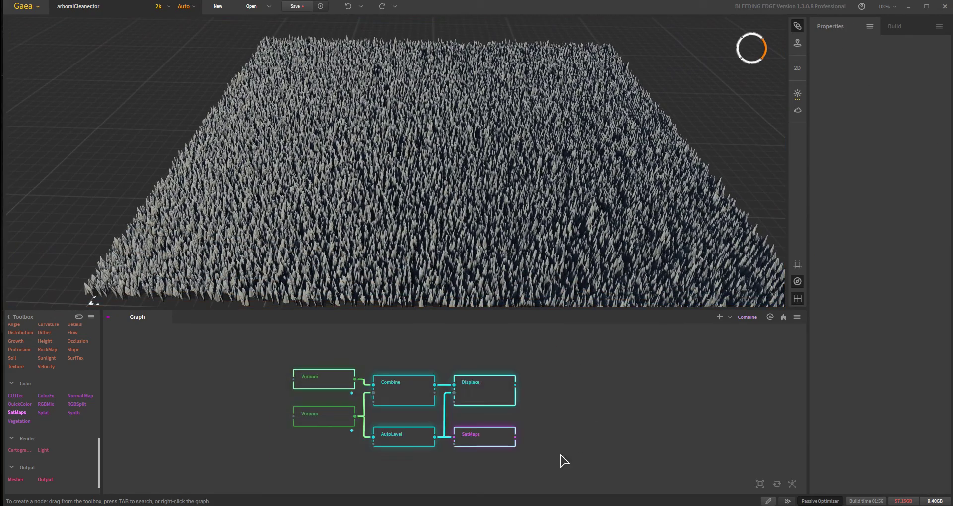
{"action": "left_click", "coordinate": [591, 422]}
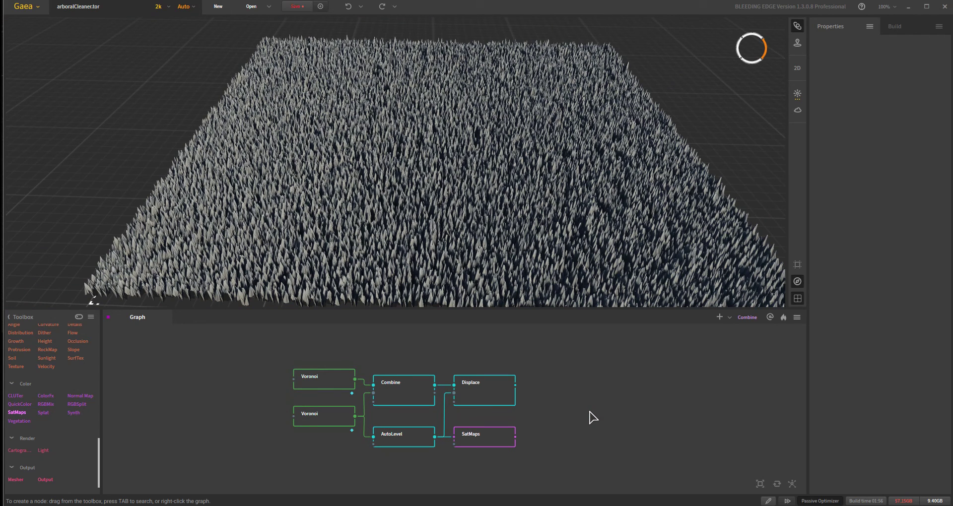